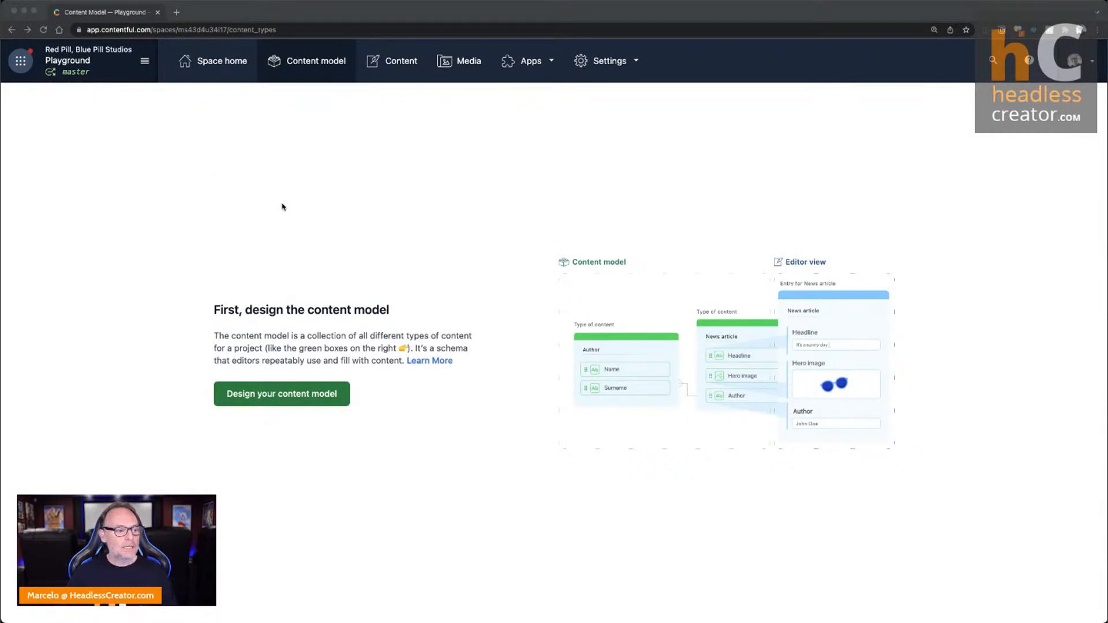
Create a new content type named "Blog Article"
{"action": "left_click", "coordinate": [279, 397]}
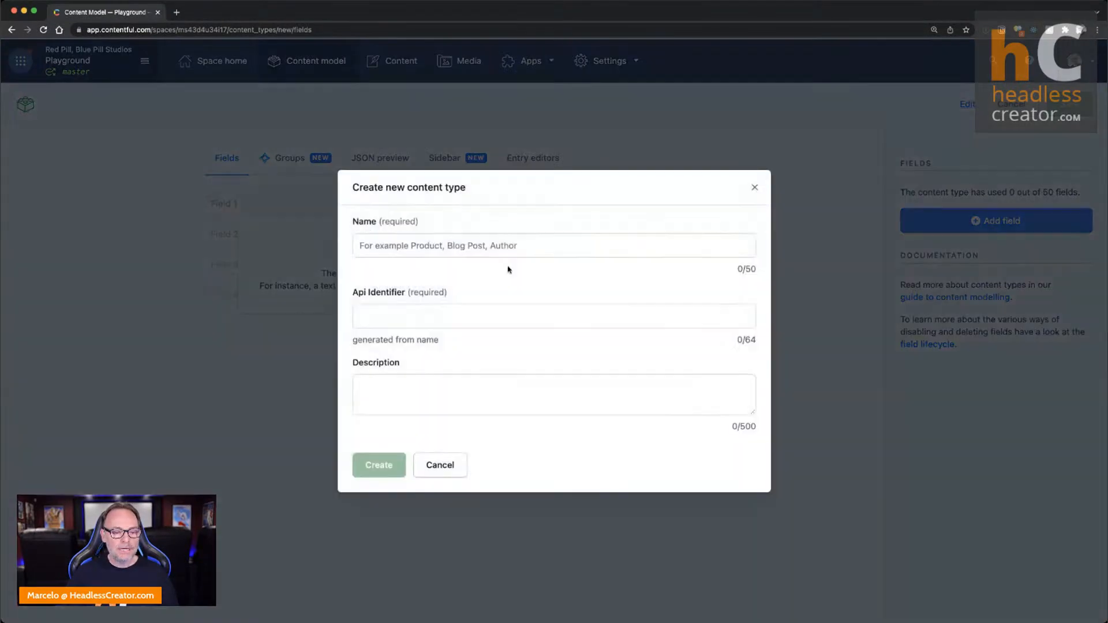
{"action": "left_click", "coordinate": [402, 245]}
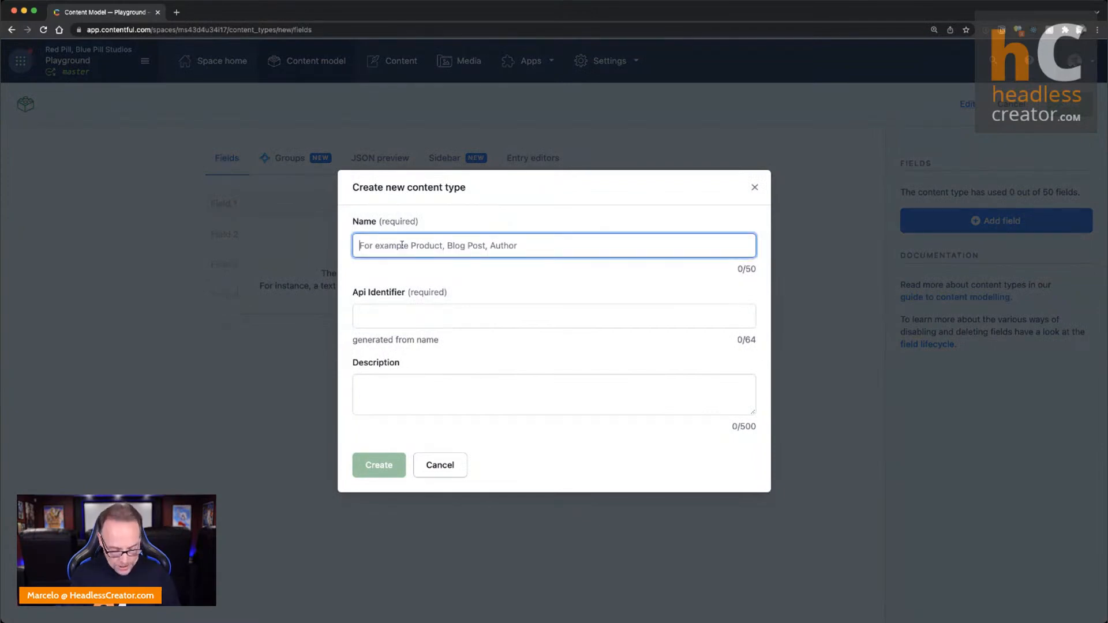
{"action": "type", "text": "Blog Article"}
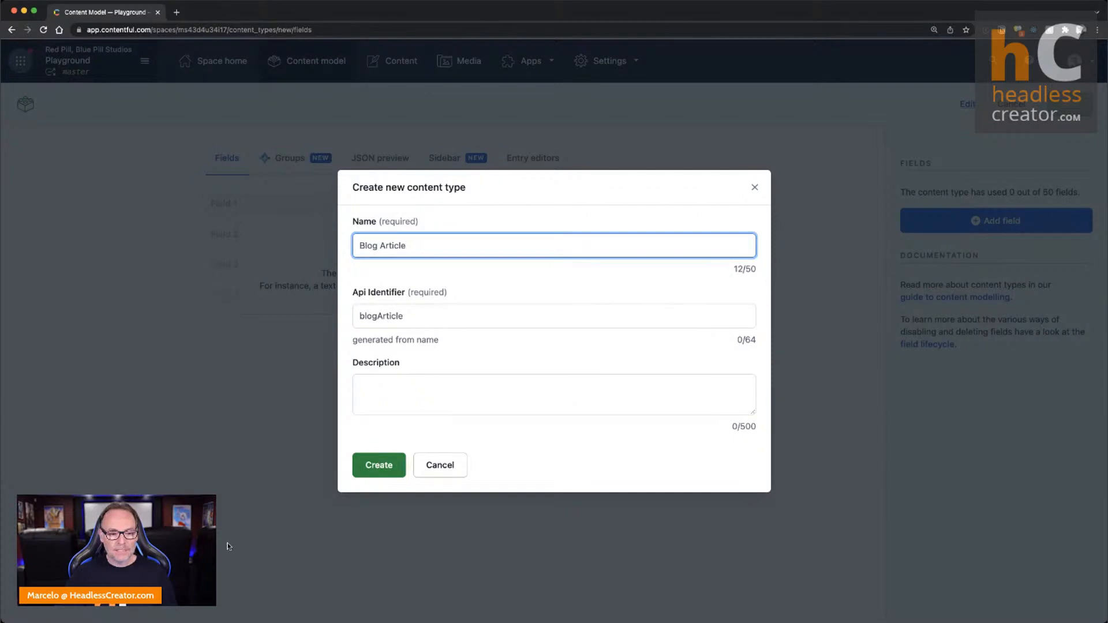
{"action": "left_click", "coordinate": [381, 464]}
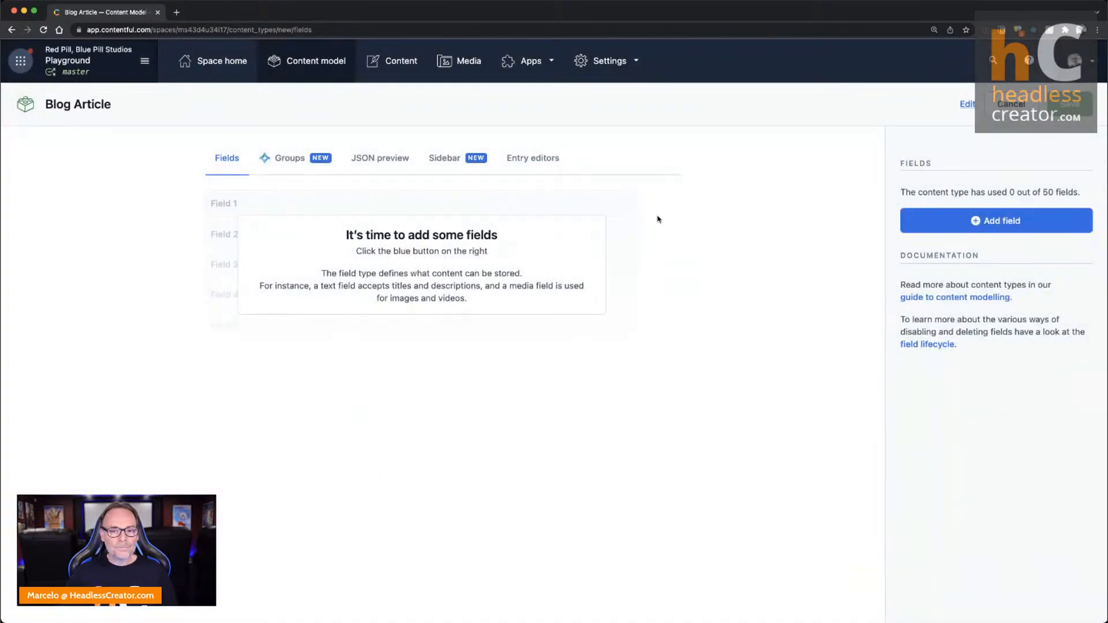
Add a short text field named "Title" to the Blog Article content type
{"action": "left_click", "coordinate": [971, 220]}
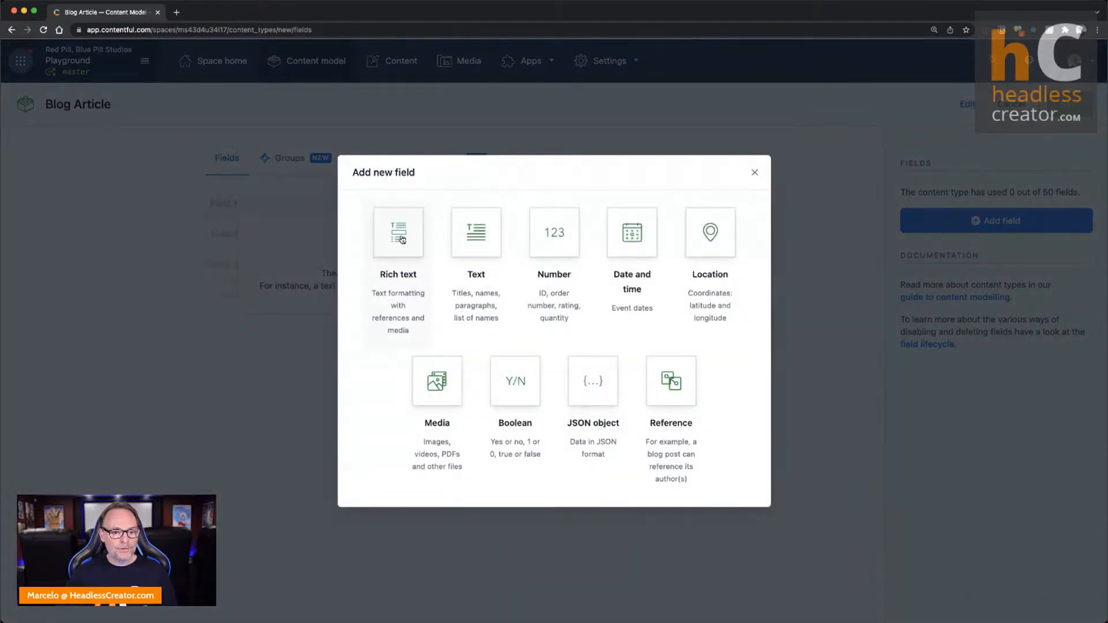
{"action": "left_click", "coordinate": [476, 237]}
{"action": "type", "text": "Title"}
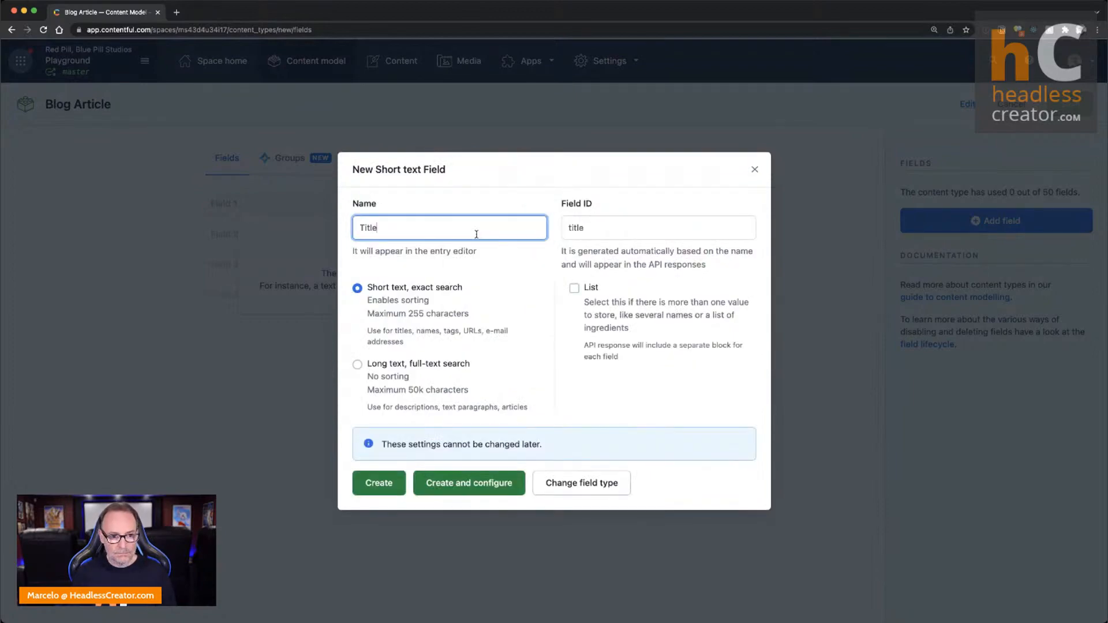
{"action": "left_click", "coordinate": [380, 490]}
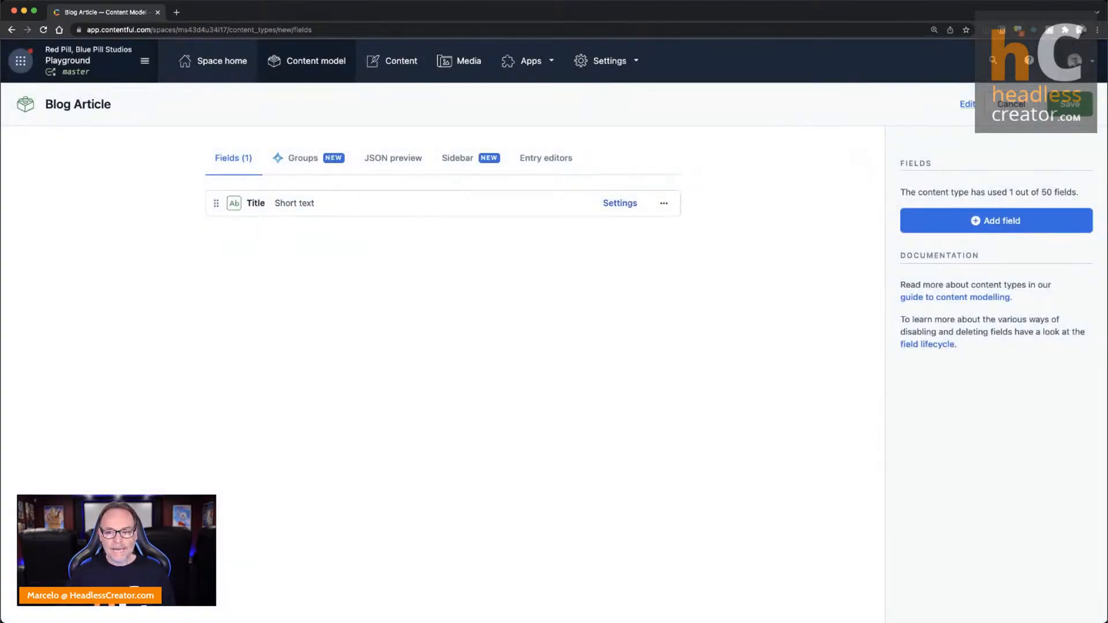
Add a rich text field named "Body" to the Blog Article content type
{"action": "left_click", "coordinate": [1053, 218]}
{"action": "left_click", "coordinate": [406, 237]}
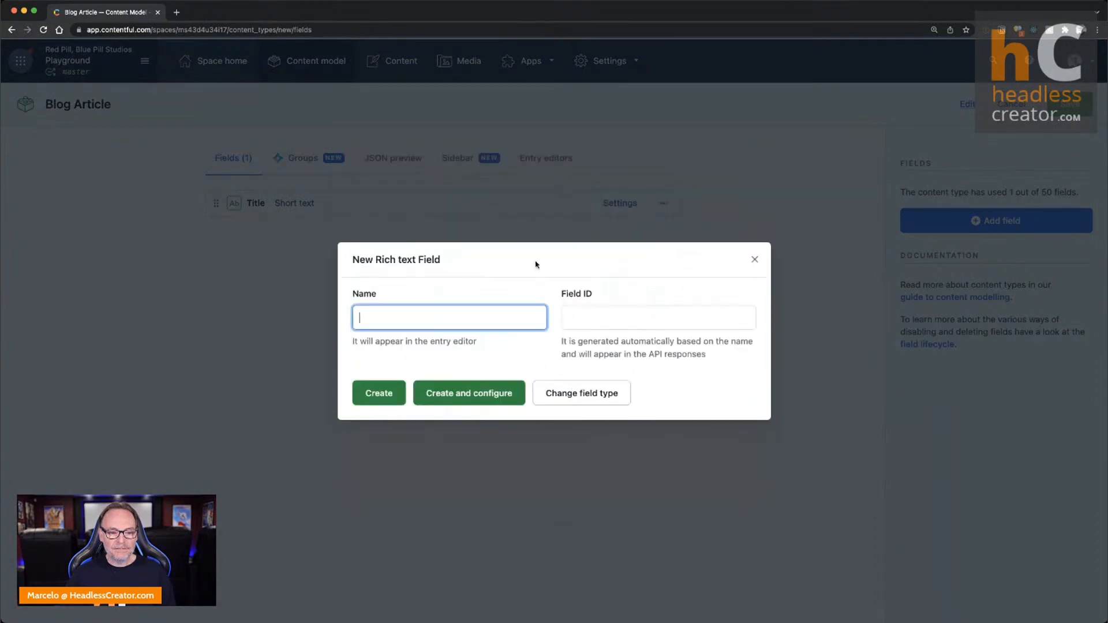
{"action": "type", "text": "Body"}
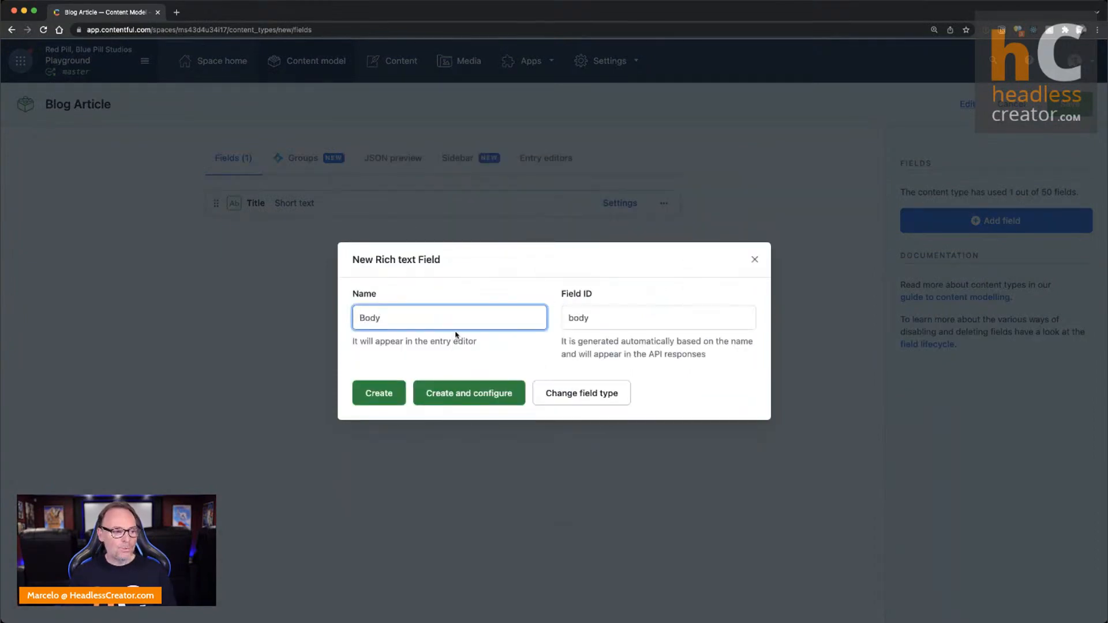
{"action": "left_click", "coordinate": [403, 394]}
Add a Boolean field named "Is Featured" to the content type and make it a required field
{"action": "left_click", "coordinate": [1036, 226]}
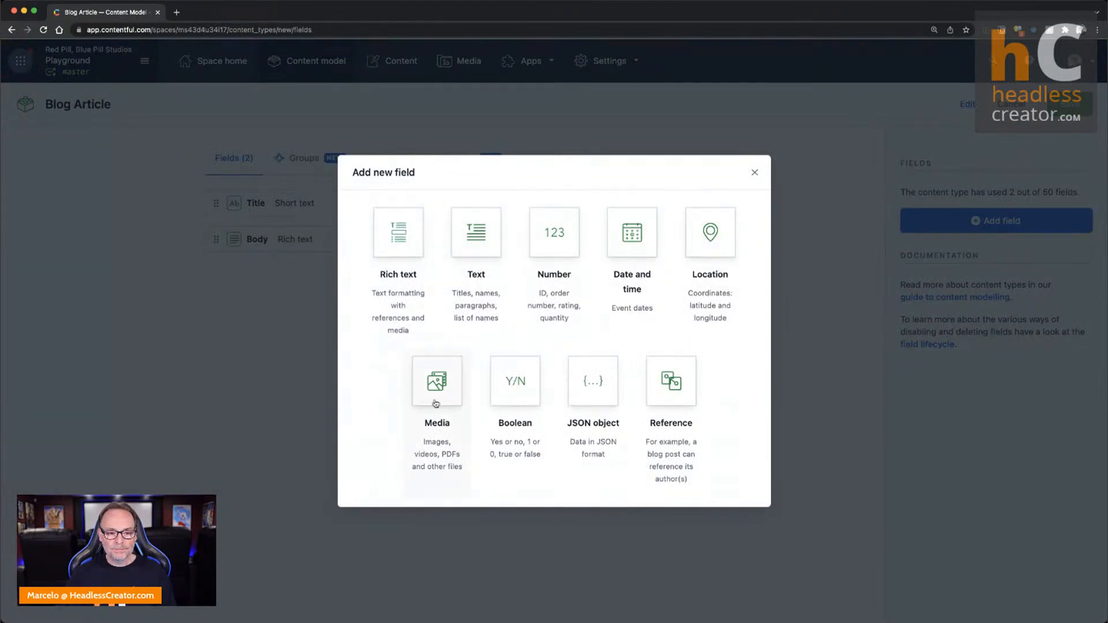
{"action": "left_click", "coordinate": [518, 390]}
{"action": "type", "text": "Is "}
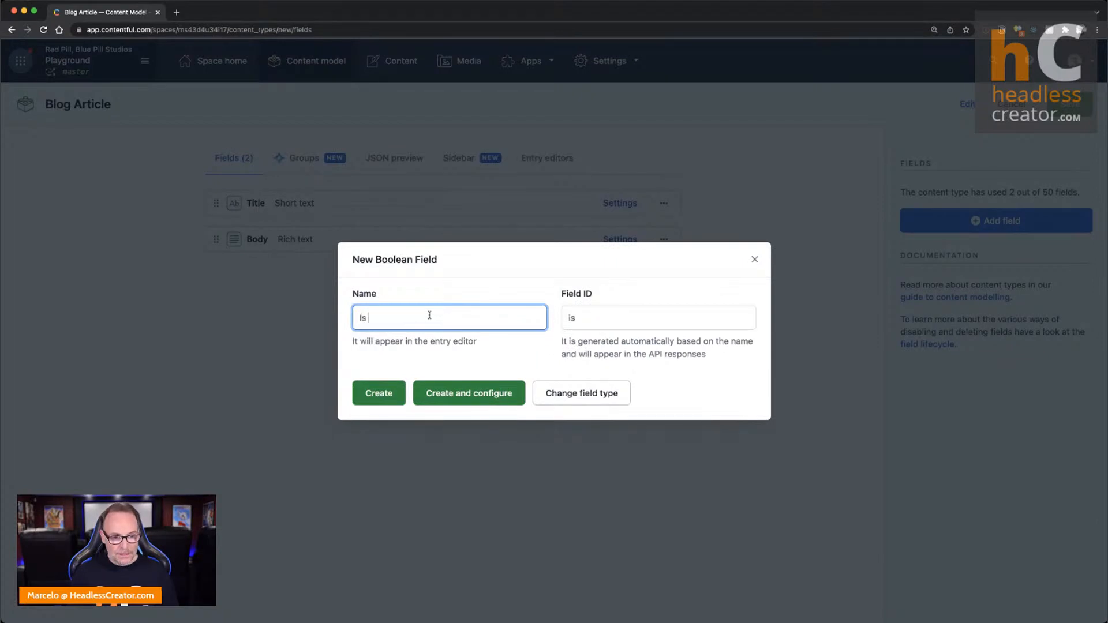
{"action": "type", "text": "Featured"}
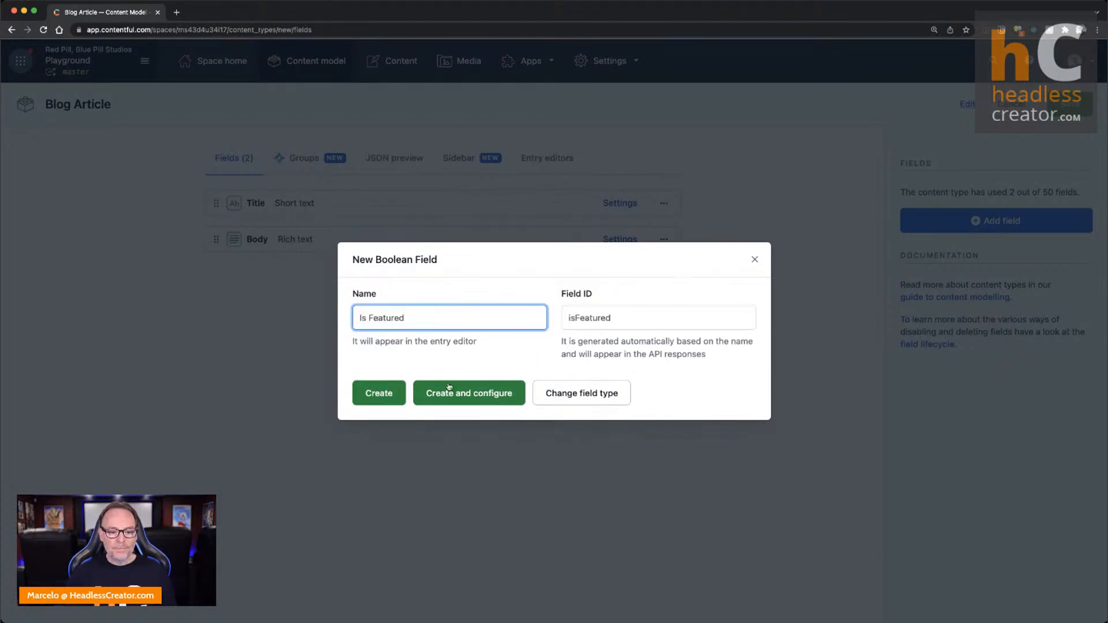
{"action": "left_click", "coordinate": [449, 387]}
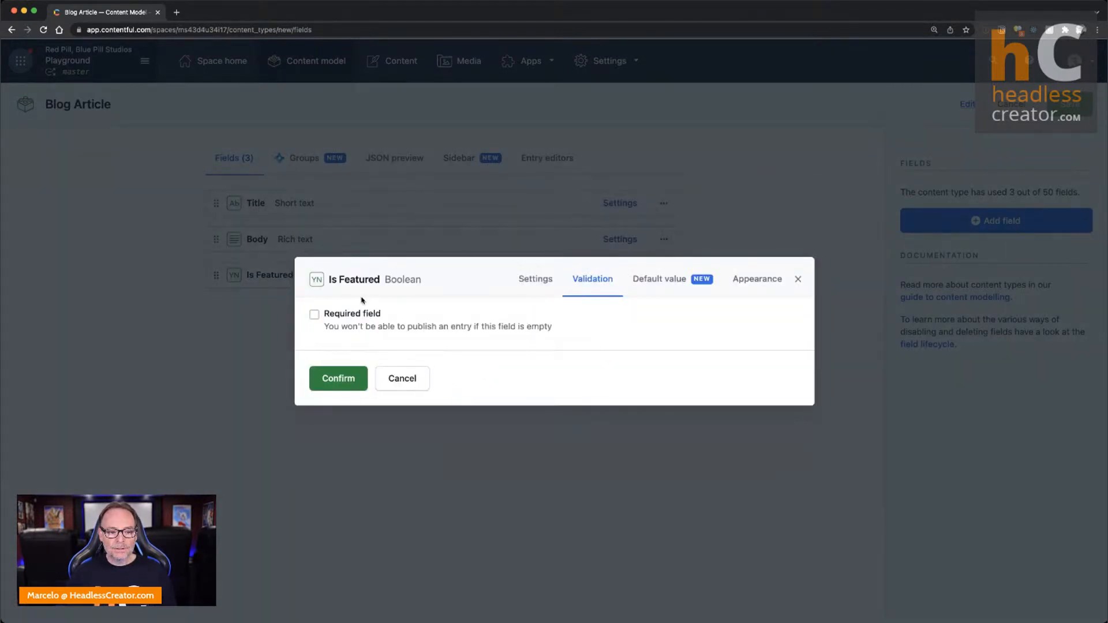
{"action": "left_click", "coordinate": [314, 315]}
{"action": "left_click", "coordinate": [338, 378]}
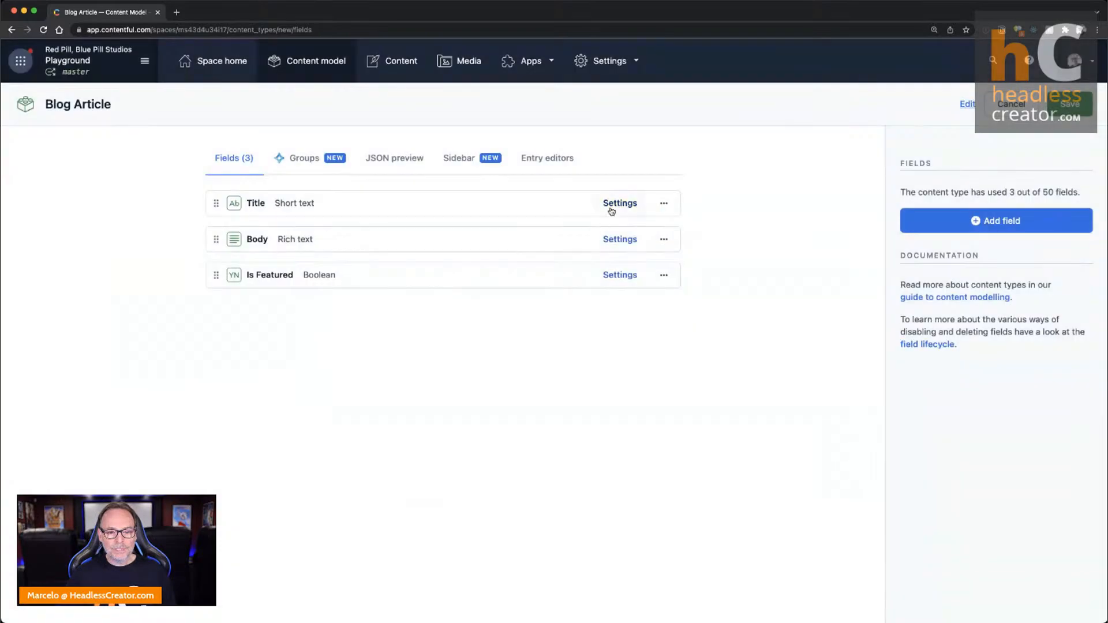
Make the Title field of the Blog Article content type required
{"action": "left_click", "coordinate": [612, 205]}
{"action": "left_click", "coordinate": [582, 199]}
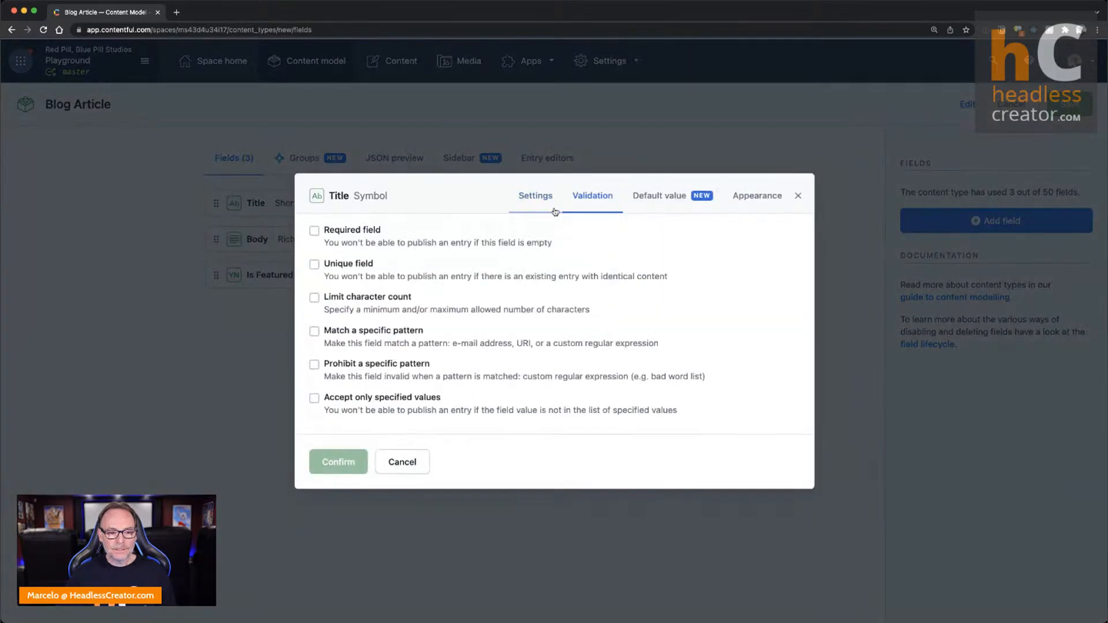
{"action": "left_click", "coordinate": [314, 230]}
{"action": "left_click", "coordinate": [358, 462]}
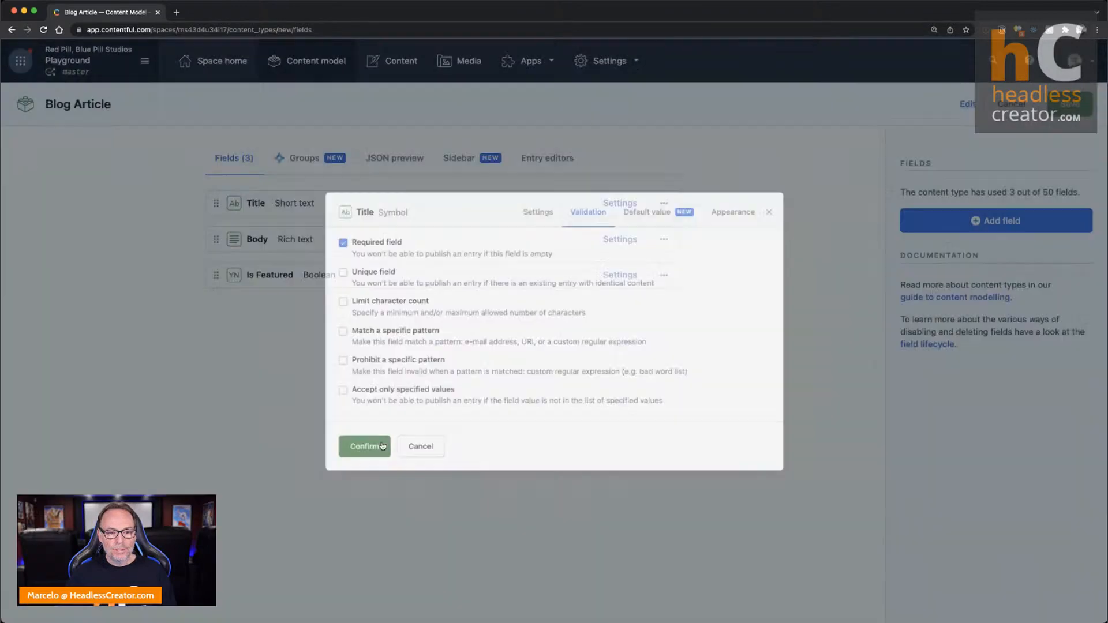
Make the Body field required and save the Blog Article content type
{"action": "left_click", "coordinate": [616, 241]}
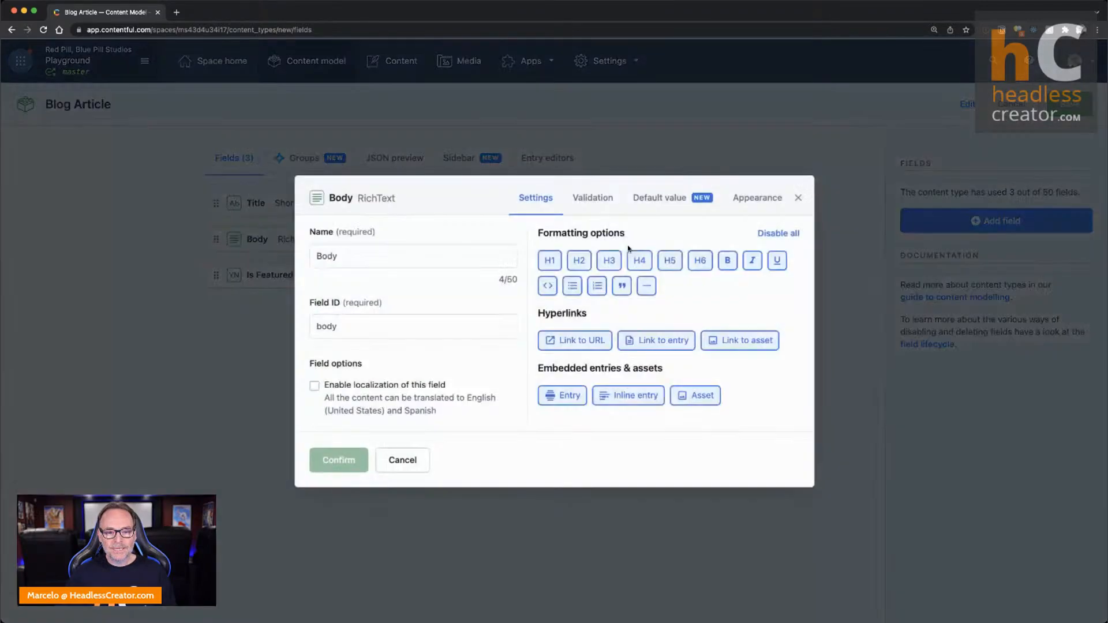
{"action": "left_click", "coordinate": [592, 198]}
{"action": "left_click", "coordinate": [314, 157]}
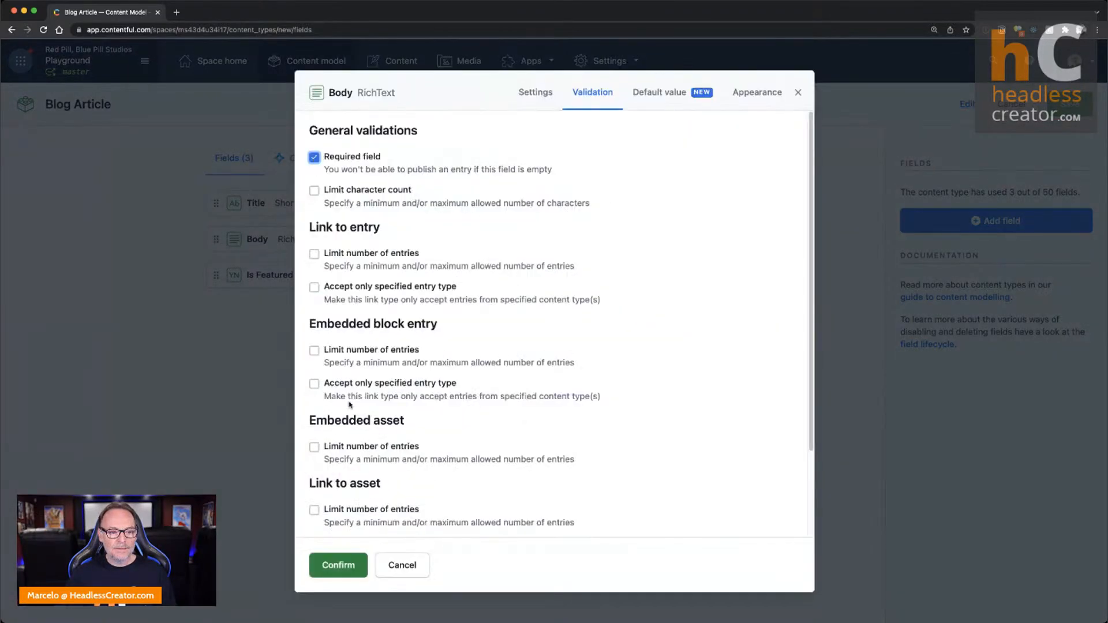
{"action": "left_click", "coordinate": [339, 565]}
{"action": "left_click", "coordinate": [1072, 108]}
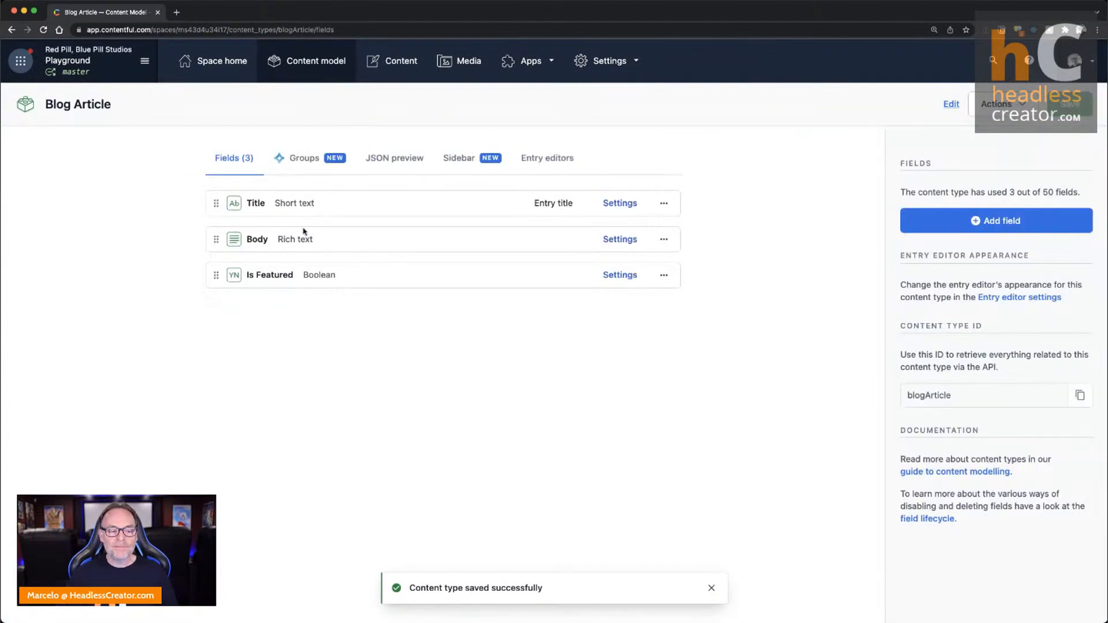
Create a Blog Article entry titled "My first blog article" with the body text "Blah Blah Blah"
{"action": "left_click", "coordinate": [406, 66]}
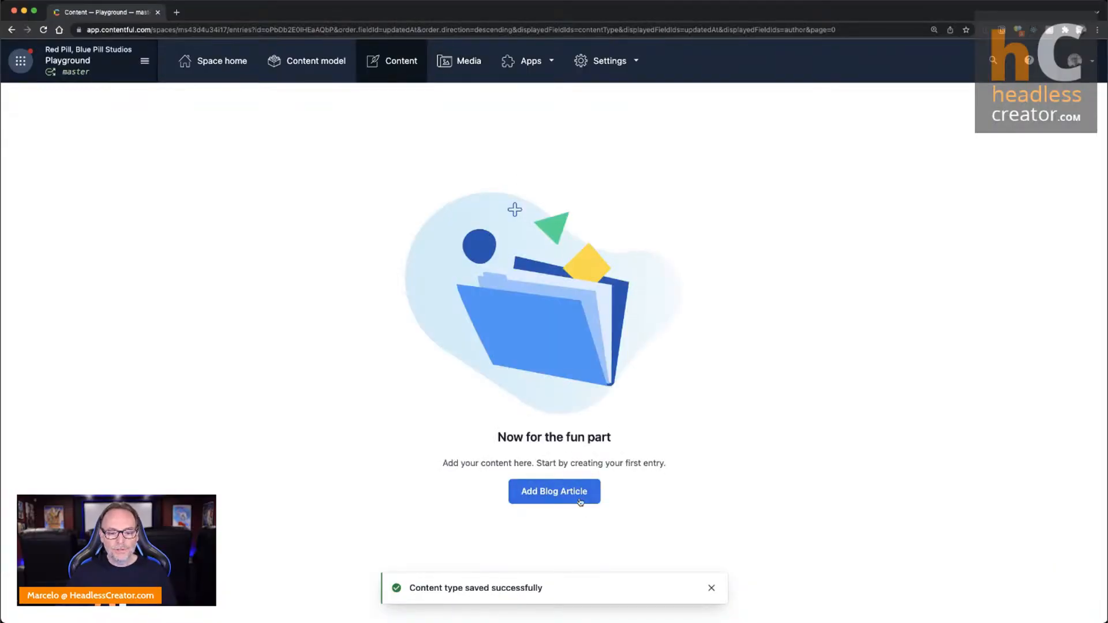
{"action": "left_click", "coordinate": [582, 498]}
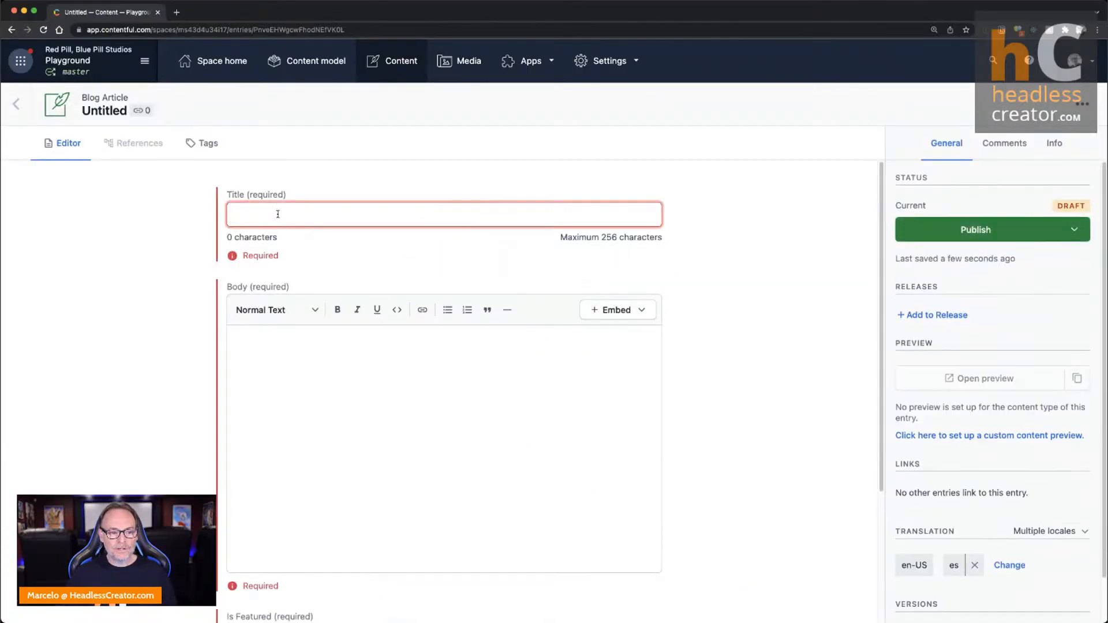
{"action": "type", "text": "My fir"}
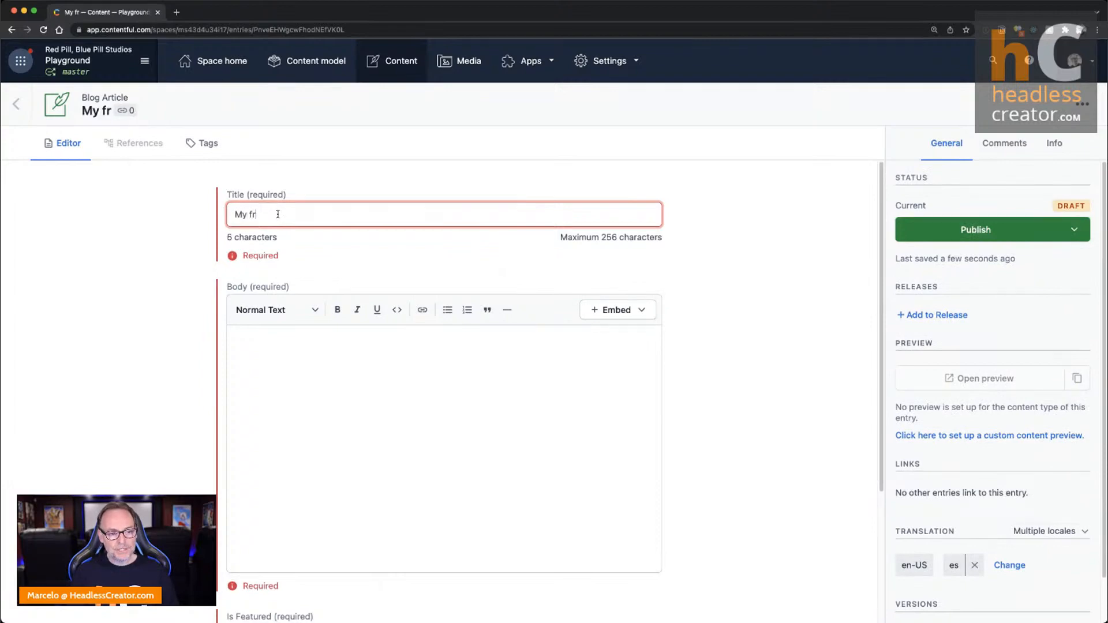
{"action": "type", "text": "st blog article"}
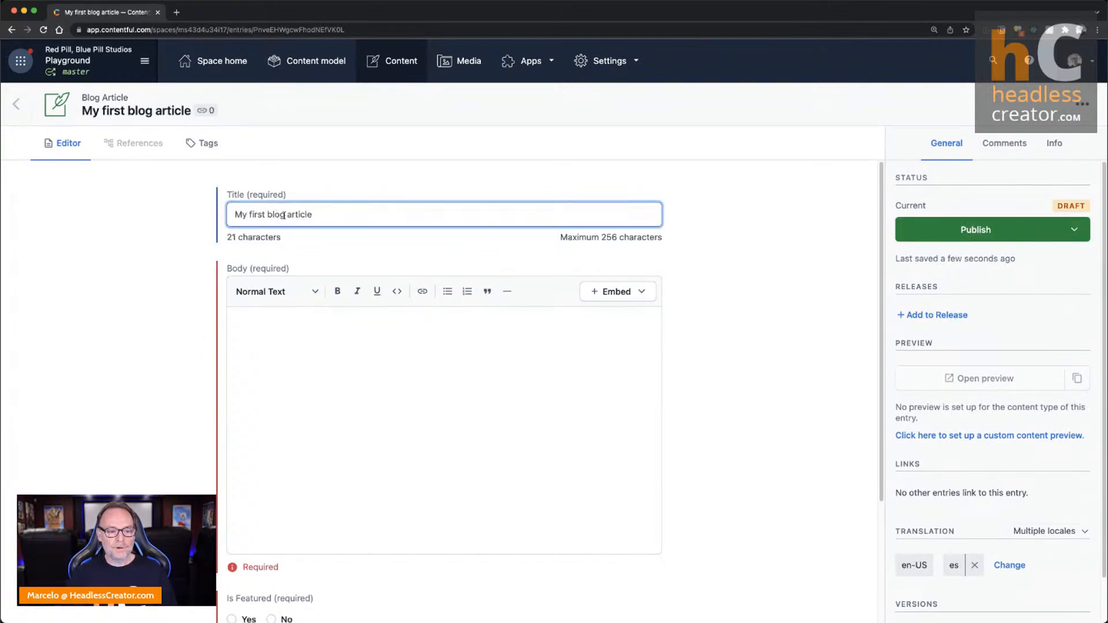
{"action": "left_click", "coordinate": [302, 384]}
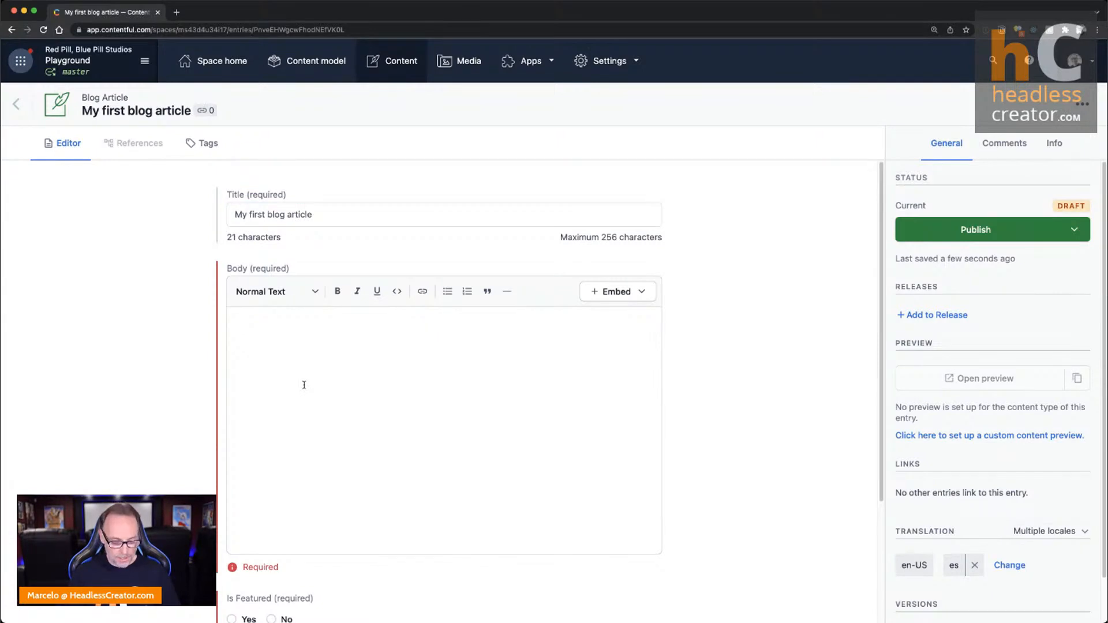
{"action": "type", "text": "Blah Blah Blah"}
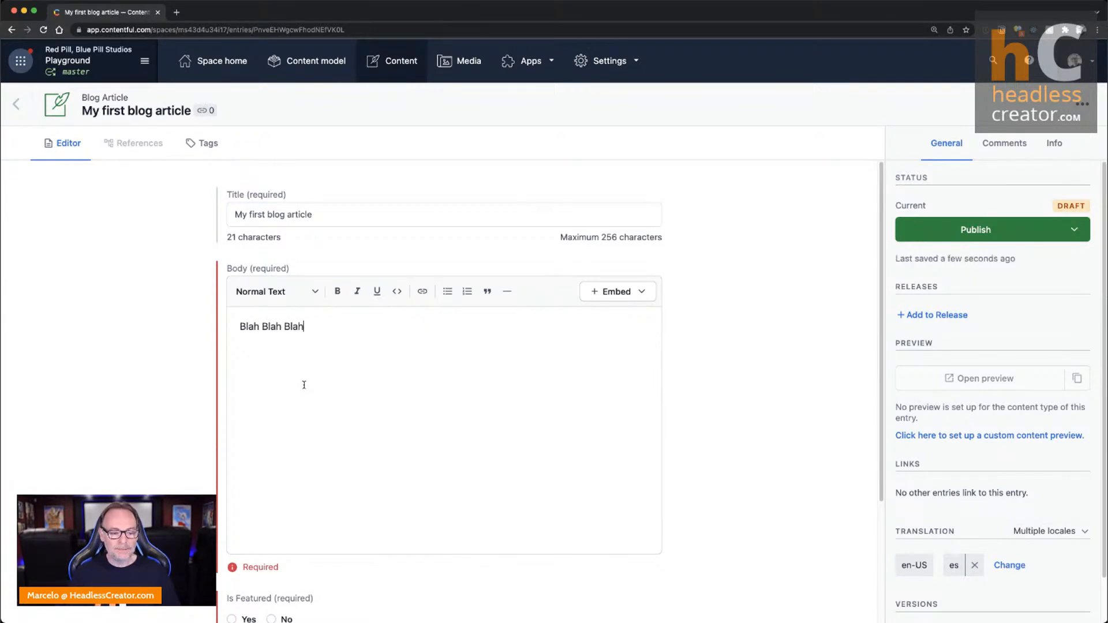
Answer Is Featured with No, trying out clearing the choice once, and publish the blog article entry
{"action": "scroll", "coordinate": [310, 385], "scroll_direction": "down", "scroll_amount": 2}
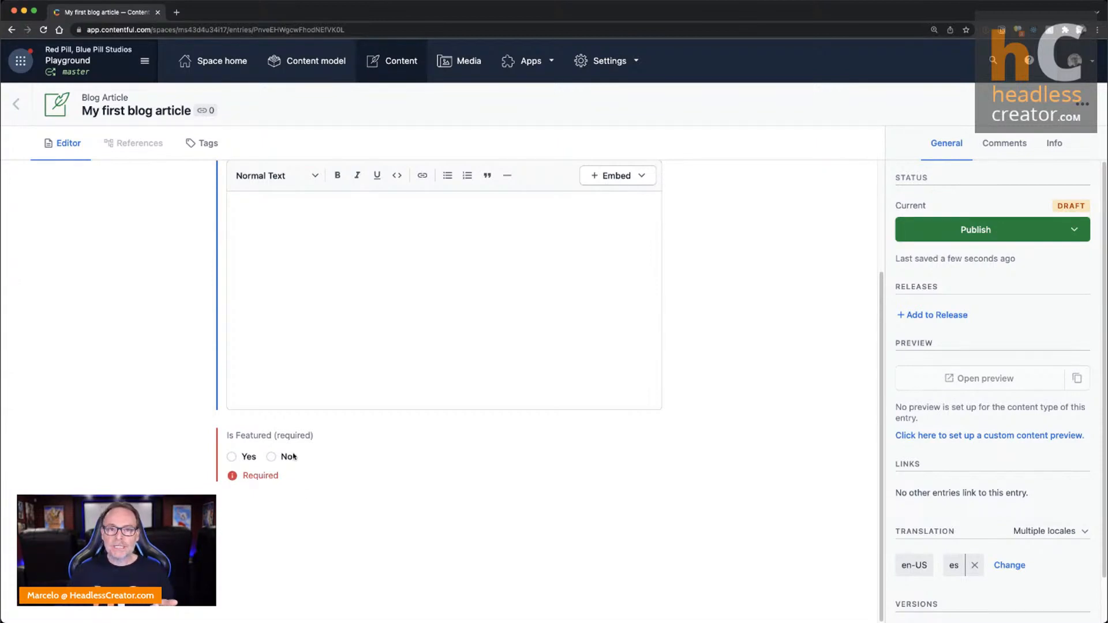
{"action": "left_click", "coordinate": [271, 457]}
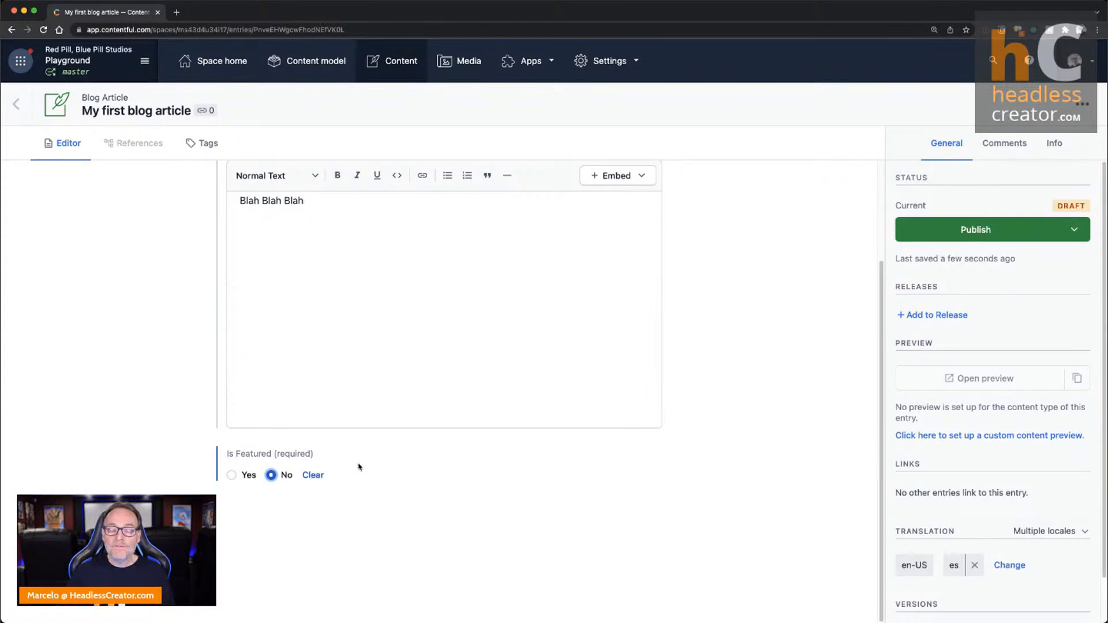
{"action": "left_click", "coordinate": [319, 478]}
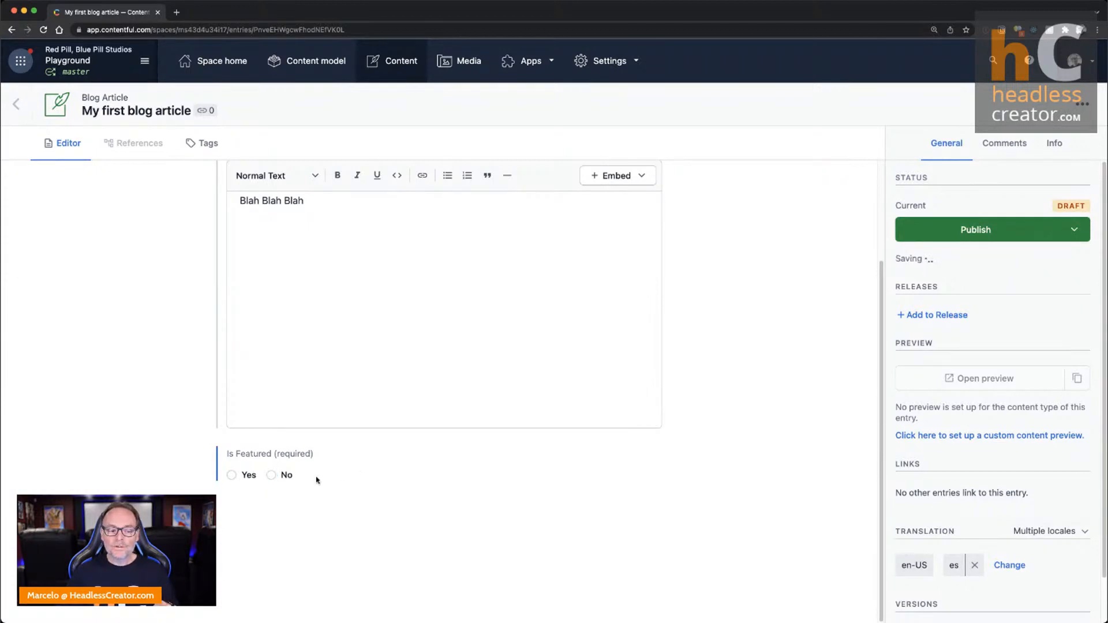
{"action": "left_click", "coordinate": [272, 477]}
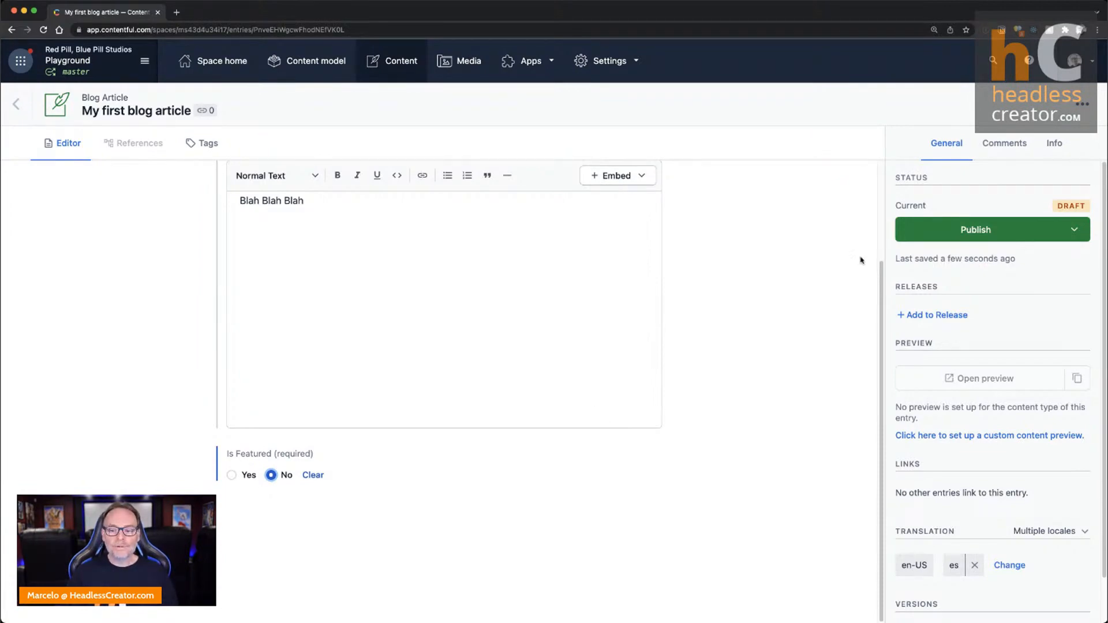
{"action": "left_click", "coordinate": [1009, 229]}
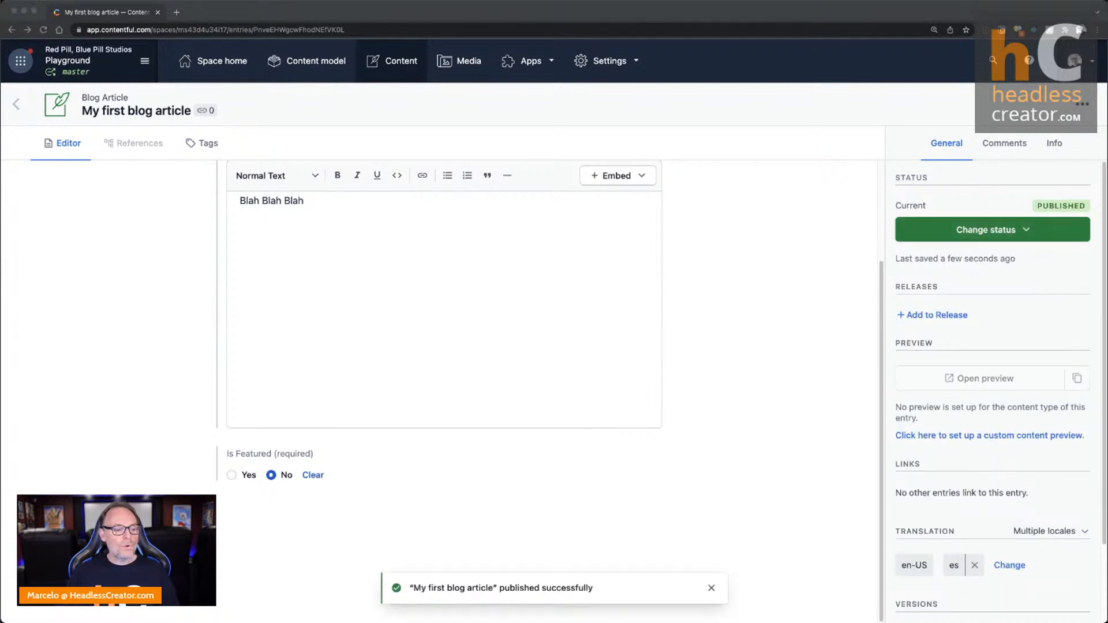
Set the default value of the Blog Article content type's Is Featured field to No and save the content type
{"action": "left_click", "coordinate": [307, 62]}
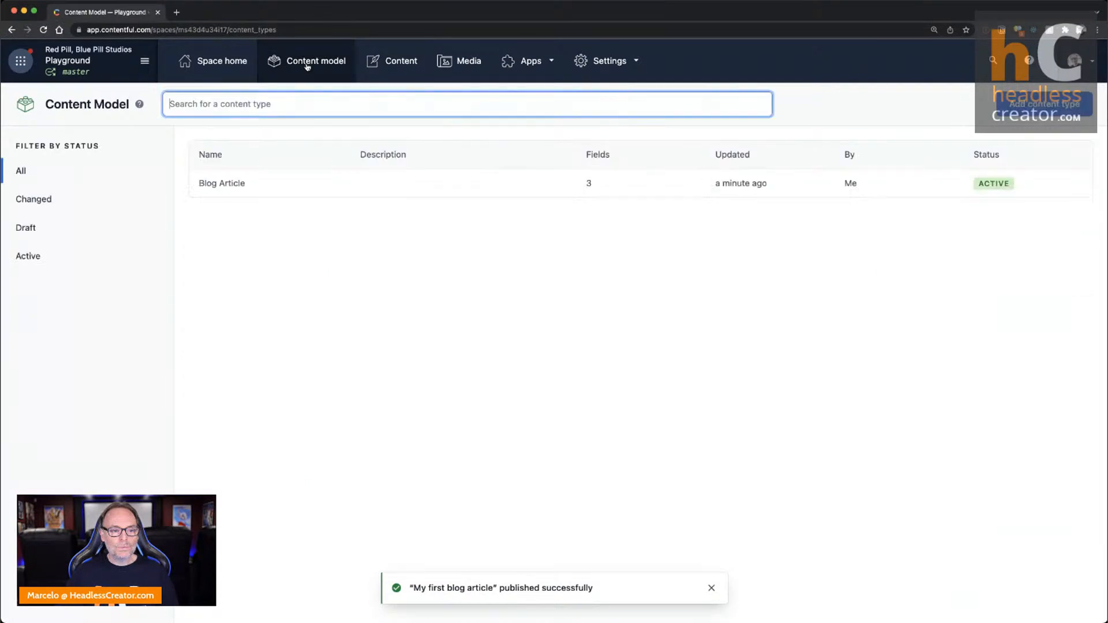
{"action": "left_click", "coordinate": [229, 184]}
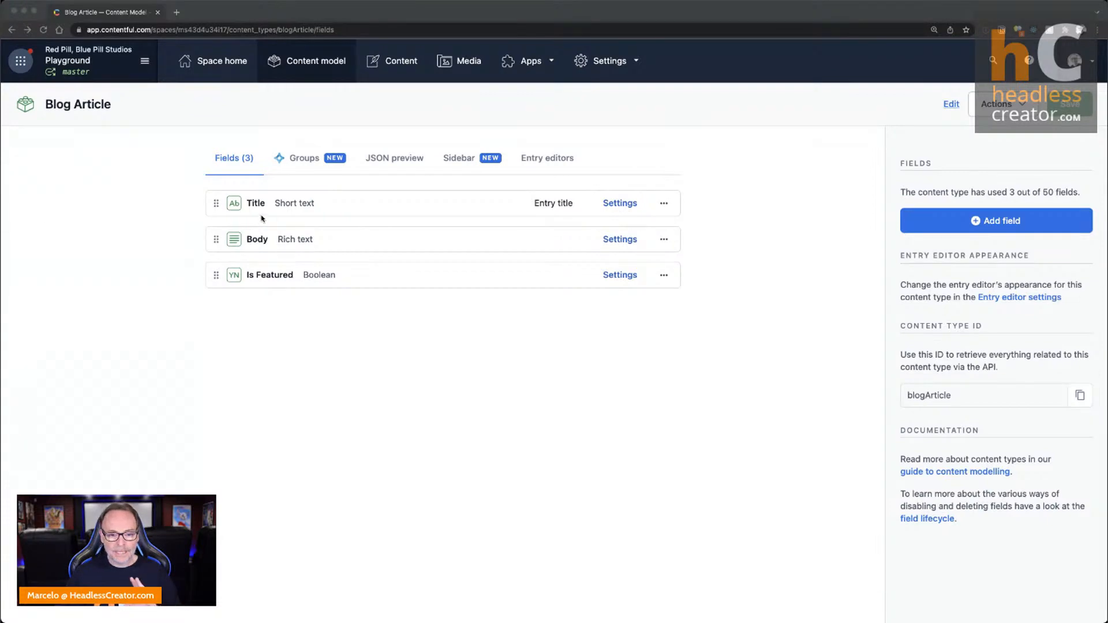
{"action": "left_click", "coordinate": [627, 275]}
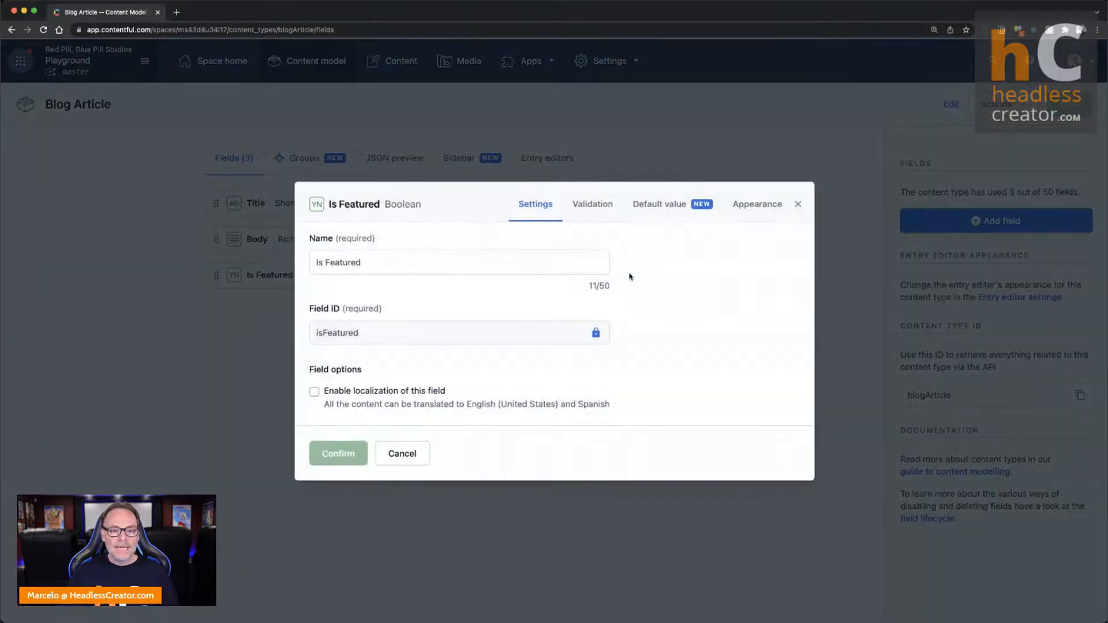
{"action": "left_click", "coordinate": [665, 208]}
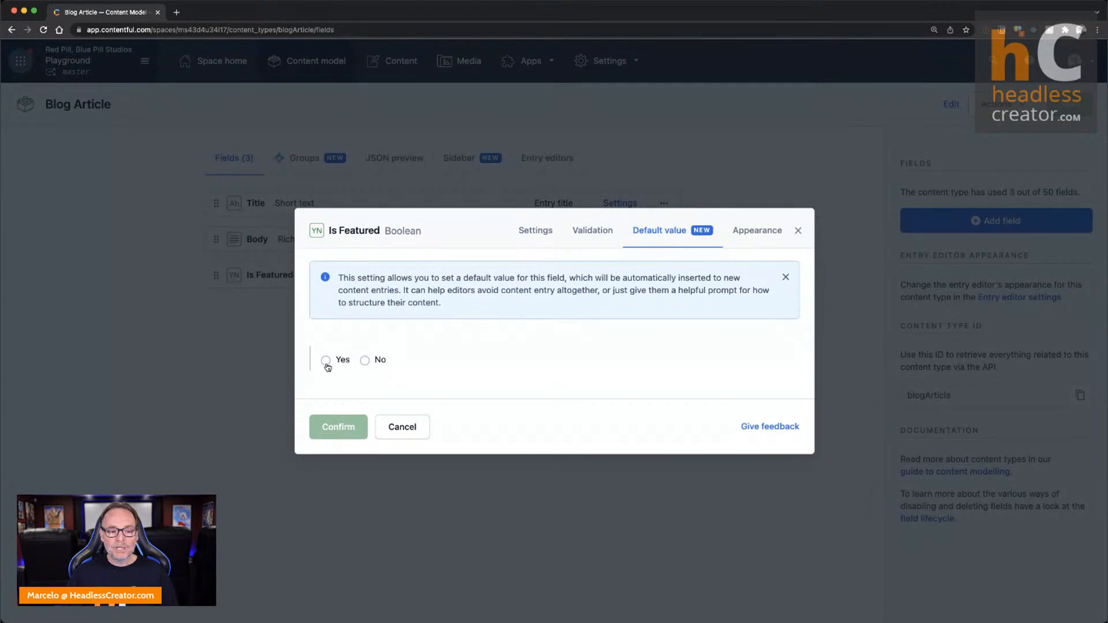
{"action": "left_click", "coordinate": [365, 361]}
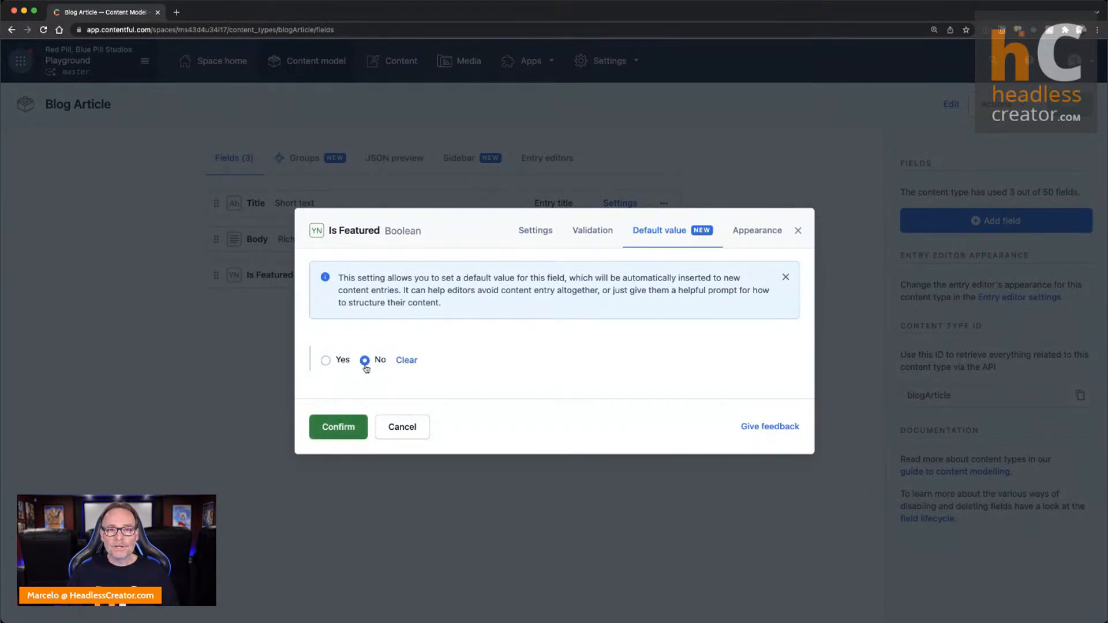
{"action": "left_click", "coordinate": [339, 427]}
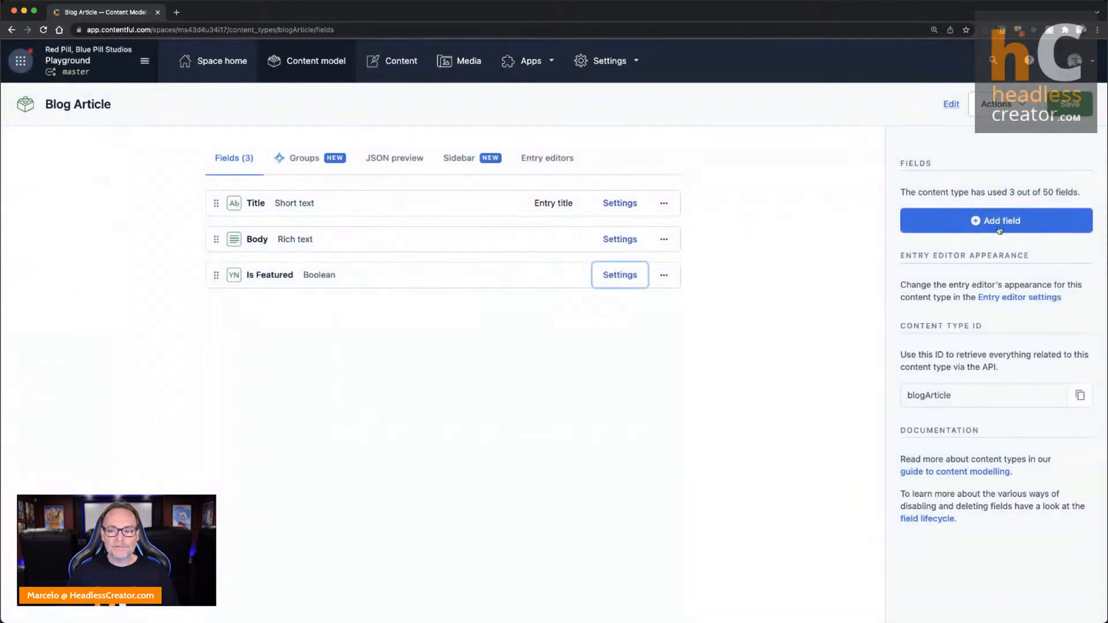
{"action": "left_click", "coordinate": [1059, 119]}
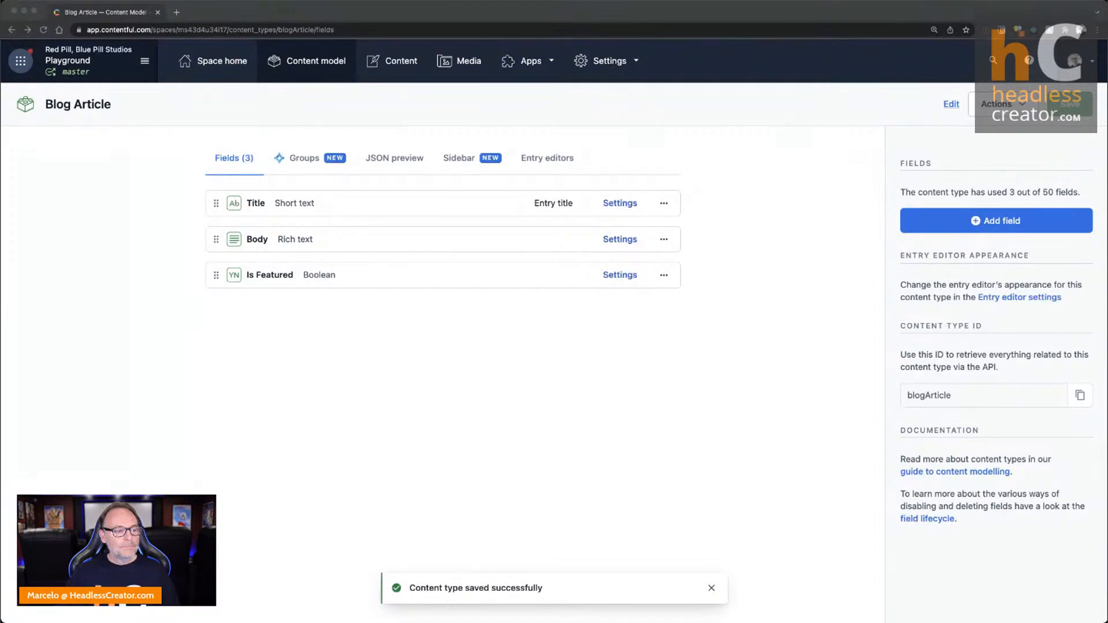
{"action": "left_click", "coordinate": [429, 328]}
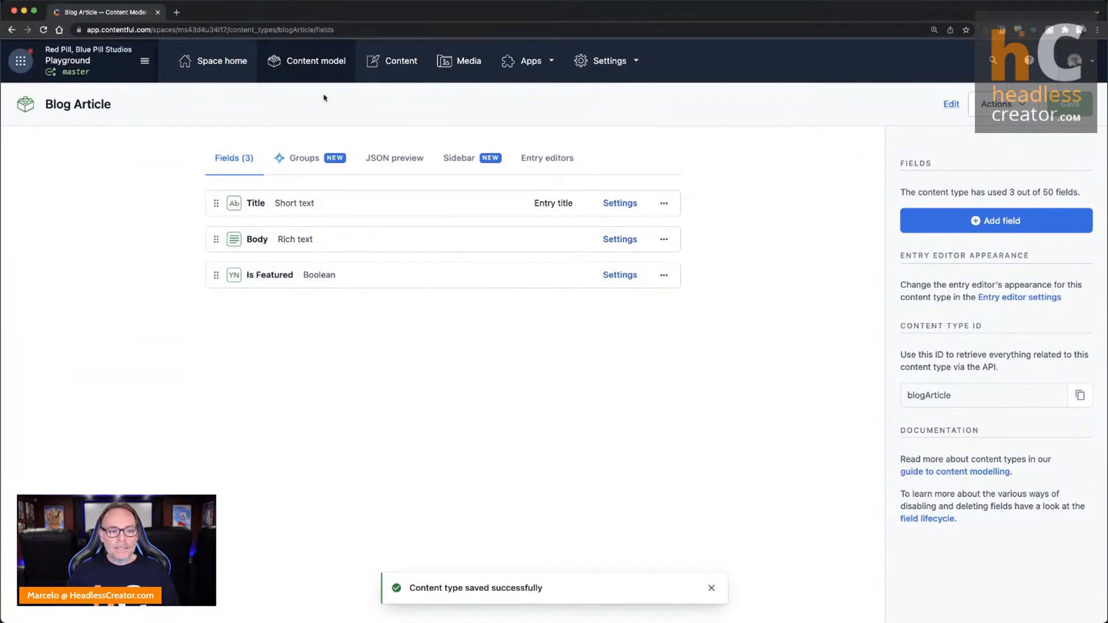
Review the existing "My first blog article" entry and return to the list of entries
{"action": "left_click", "coordinate": [405, 66]}
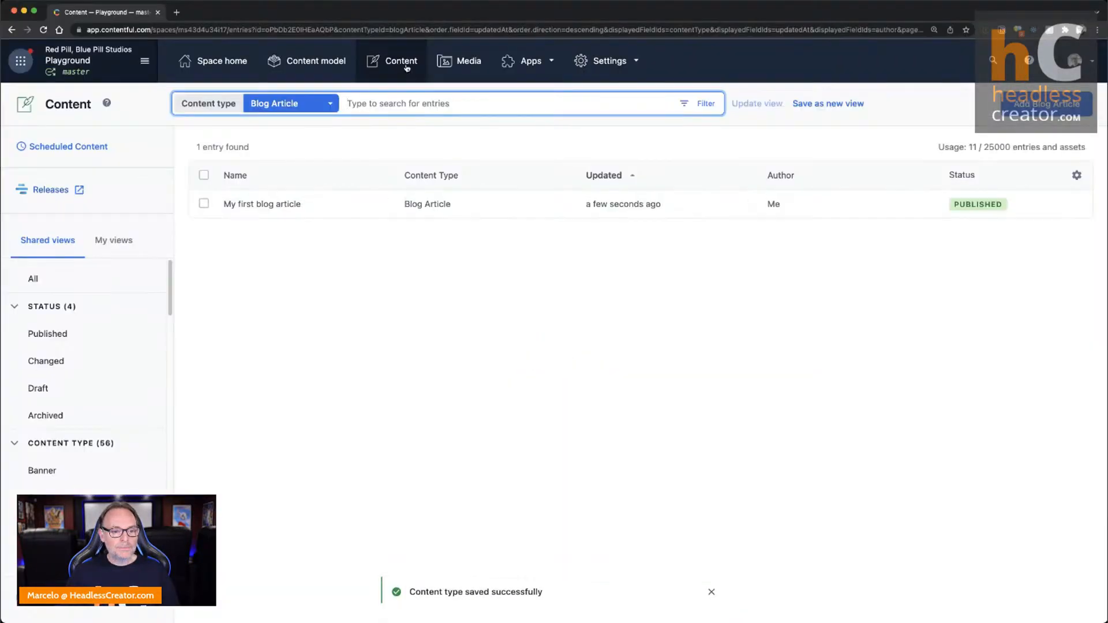
{"action": "left_click", "coordinate": [263, 209]}
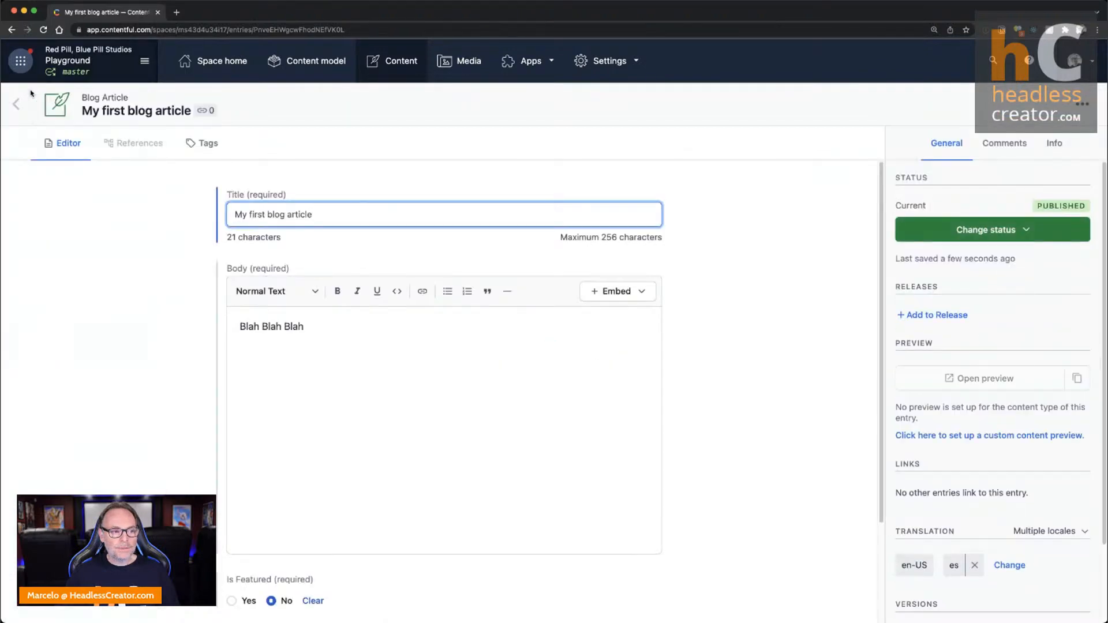
{"action": "left_click", "coordinate": [17, 104]}
Create another Blog Article entry titled "My Second Blog Article" with the body text "Blah Blah"
{"action": "left_click", "coordinate": [1033, 106]}
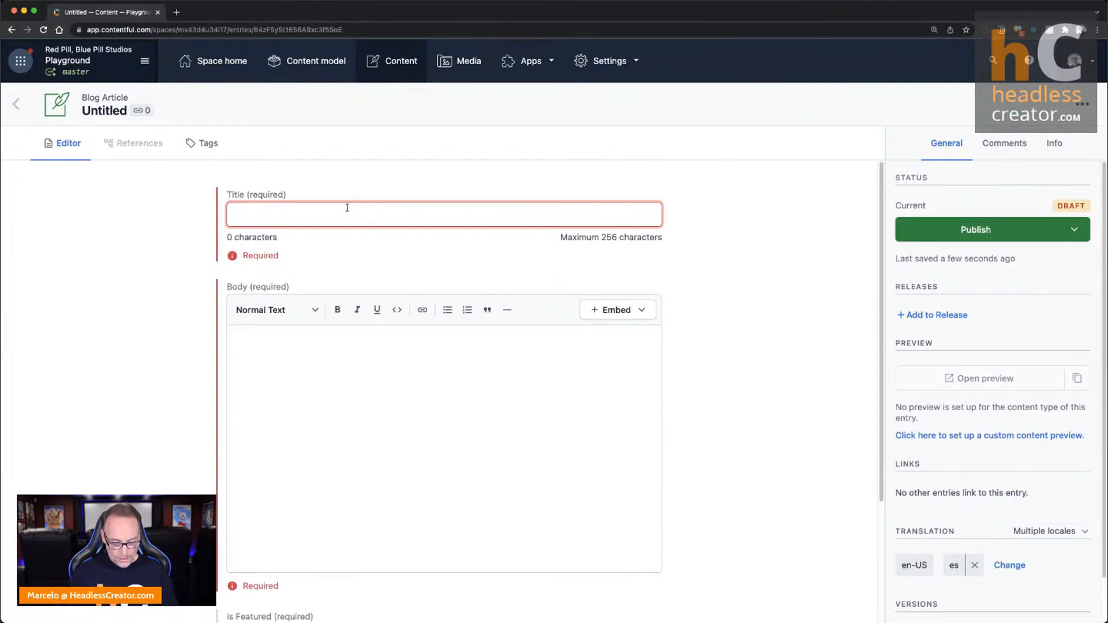
{"action": "type", "text": "My Sec"}
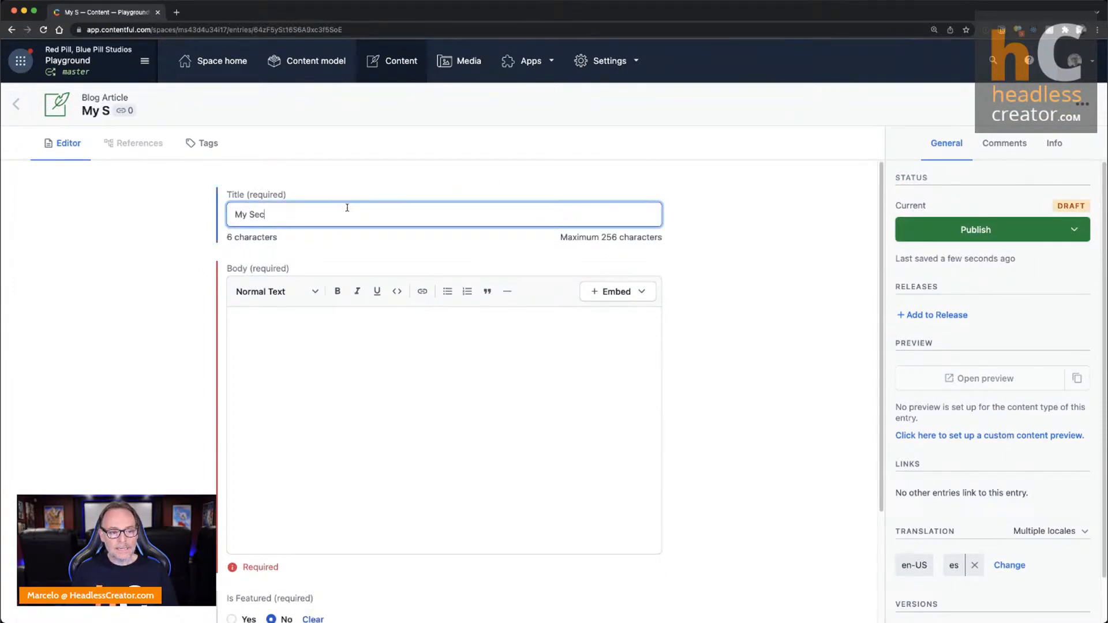
{"action": "type", "text": "ond Blog Article"}
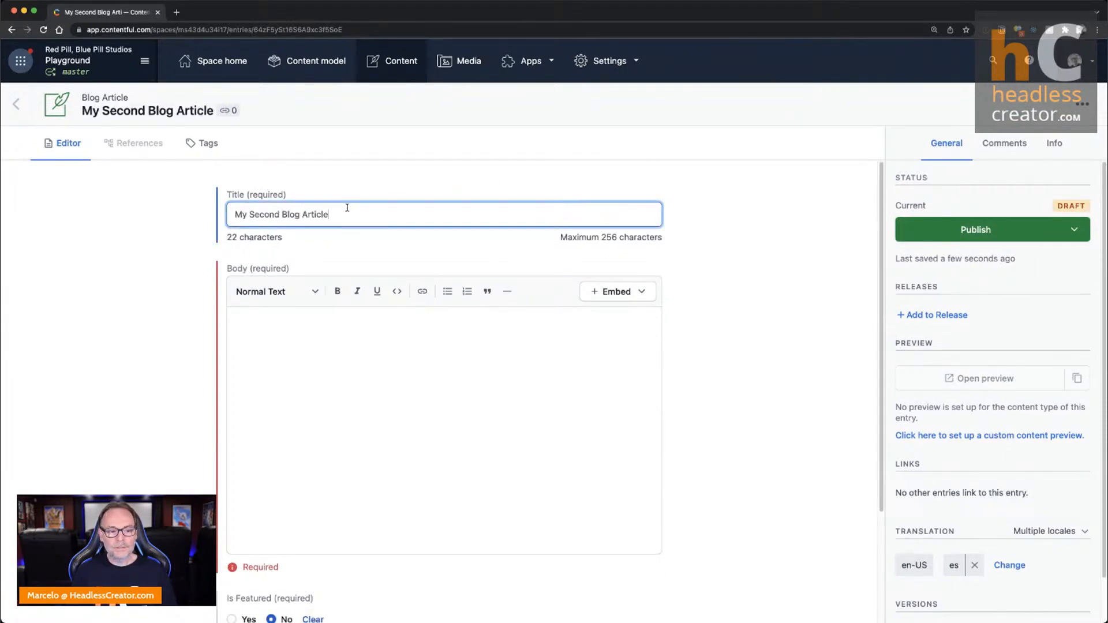
{"action": "left_click", "coordinate": [349, 329]}
{"action": "type", "text": "Blah B"}
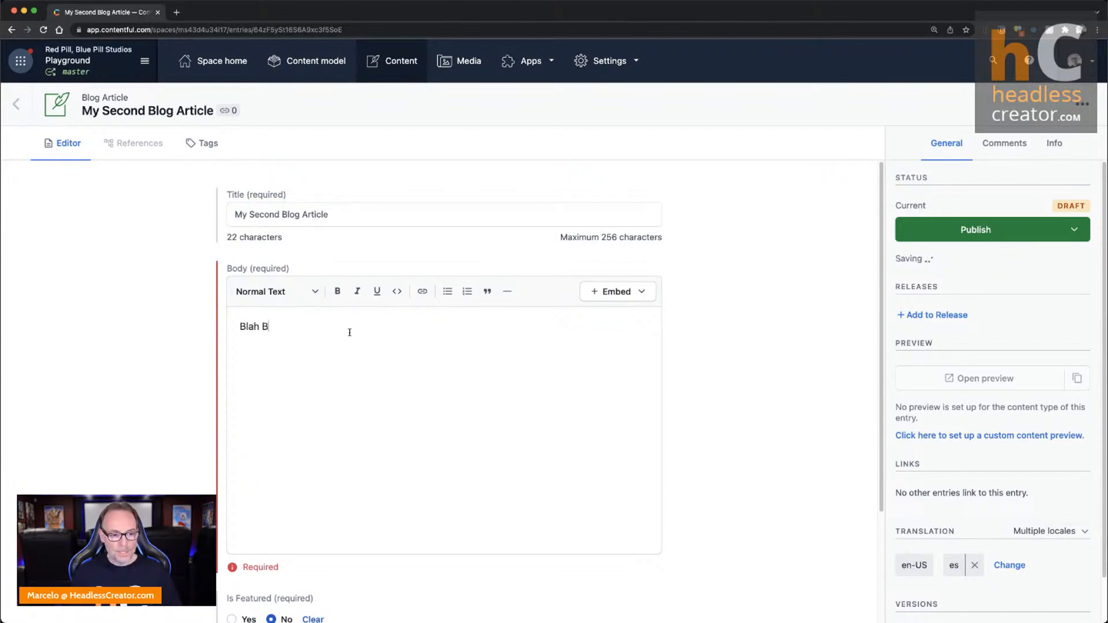
{"action": "type", "text": "lah"}
{"action": "scroll", "coordinate": [357, 330], "scroll_direction": "down", "scroll_amount": 3}
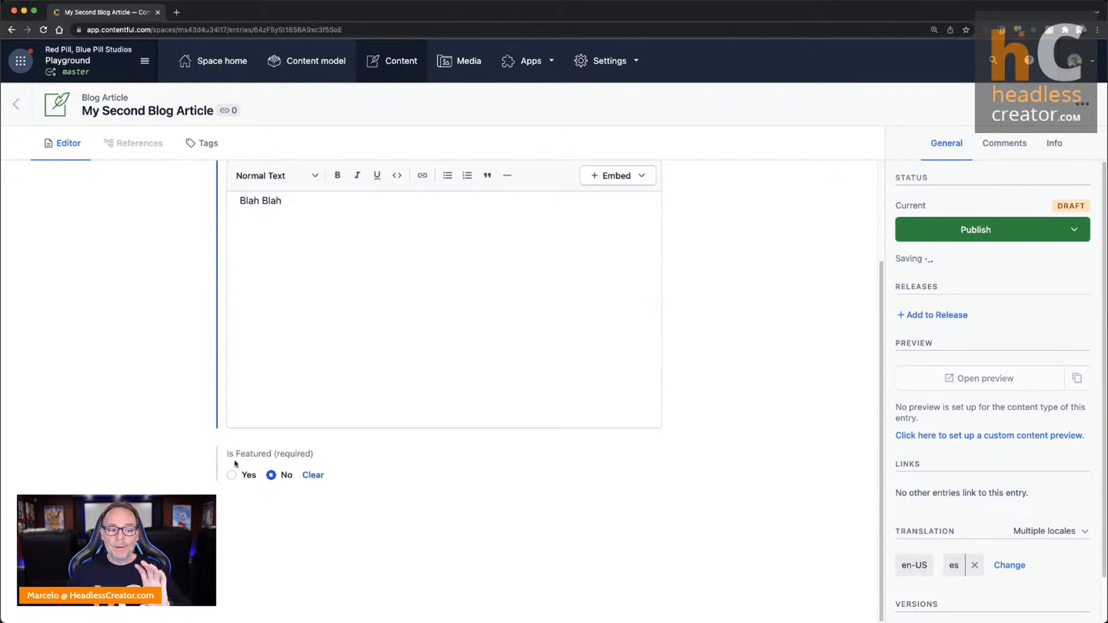
Clear the Is Featured choice of the second blog article, choose No again, and publish the entry
{"action": "left_click", "coordinate": [273, 474]}
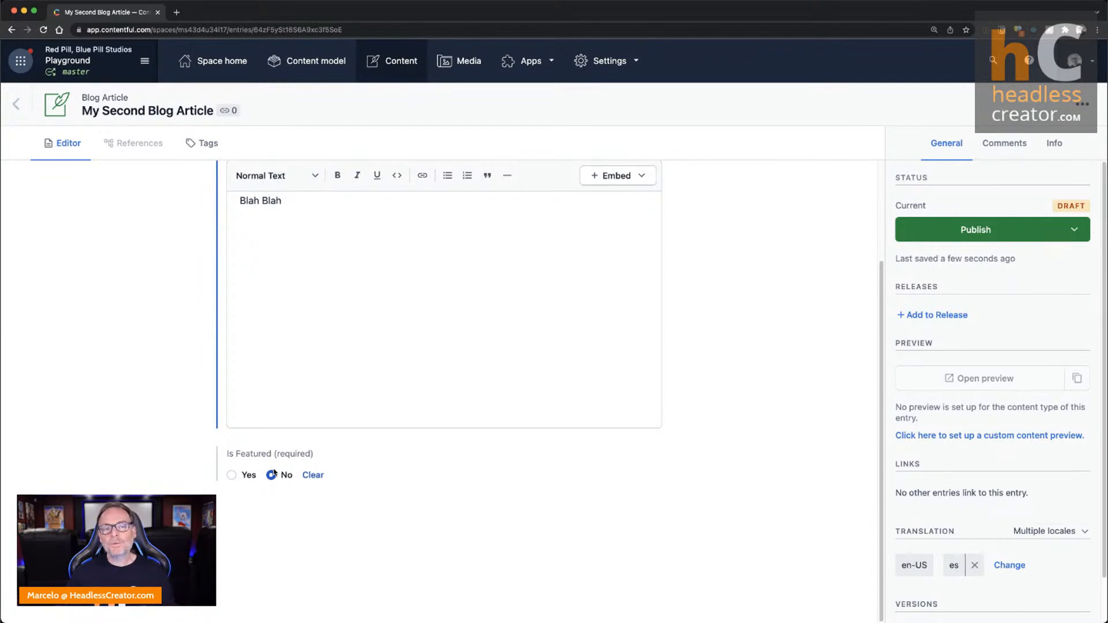
{"action": "left_click", "coordinate": [313, 476]}
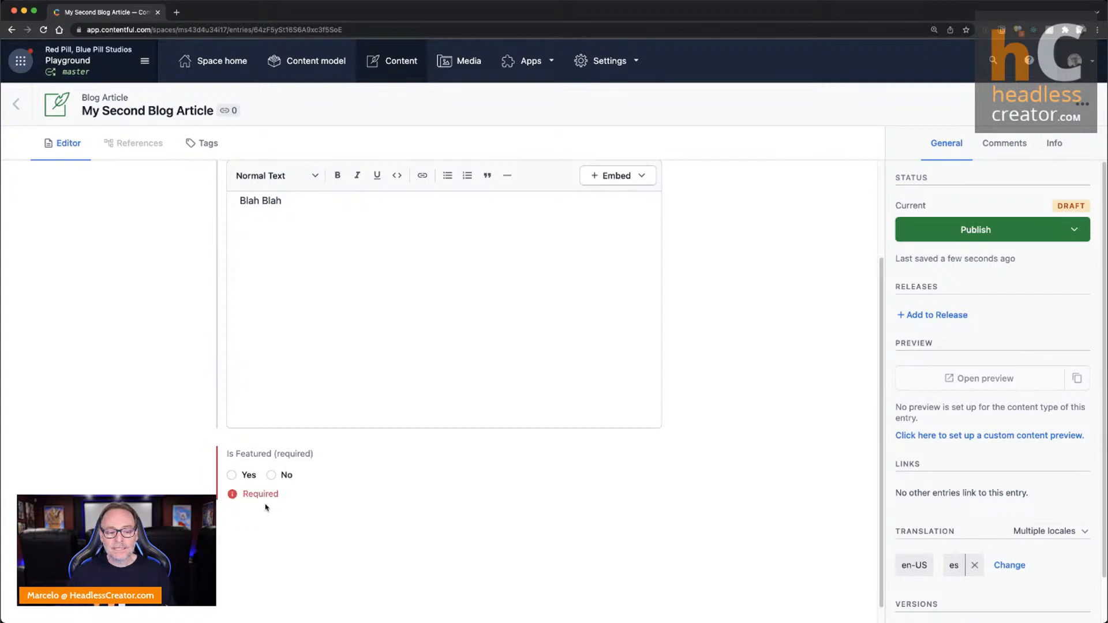
{"action": "left_click", "coordinate": [275, 476]}
{"action": "left_click", "coordinate": [980, 228]}
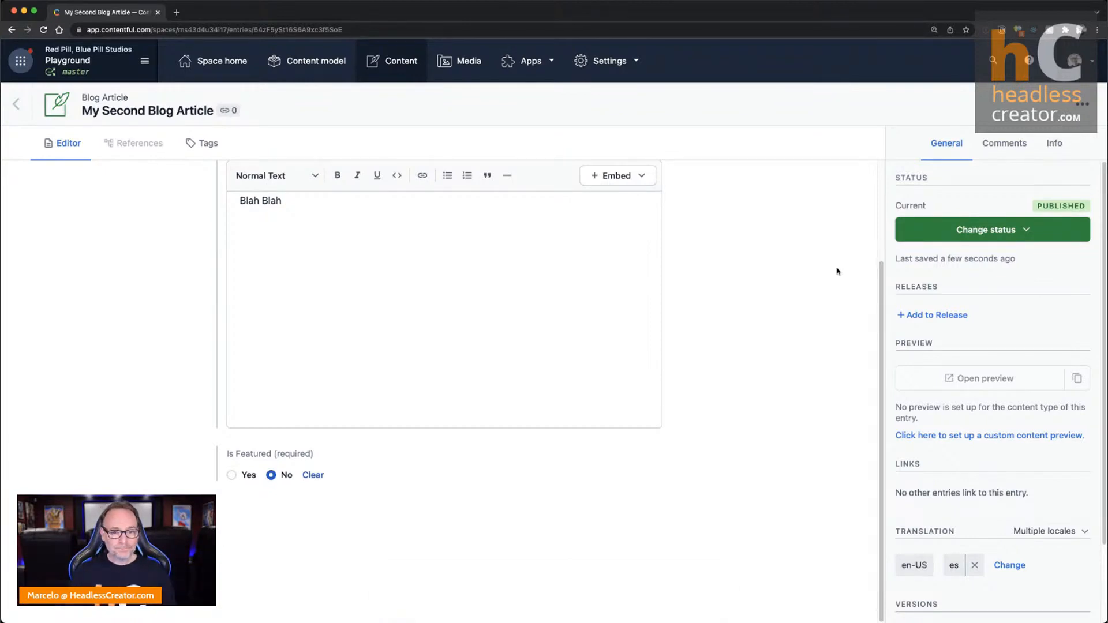
Try to open the Blog Article content type from the content model, reloading the page
{"action": "key", "text": "super+Tab"}
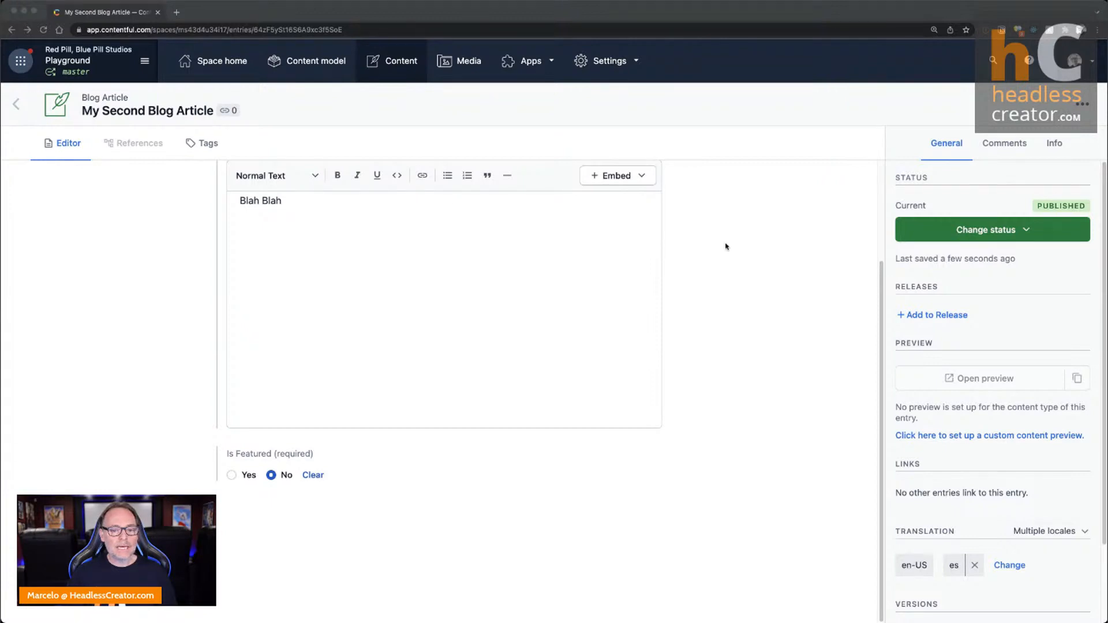
{"action": "left_click", "coordinate": [750, 237]}
{"action": "left_click", "coordinate": [306, 59]}
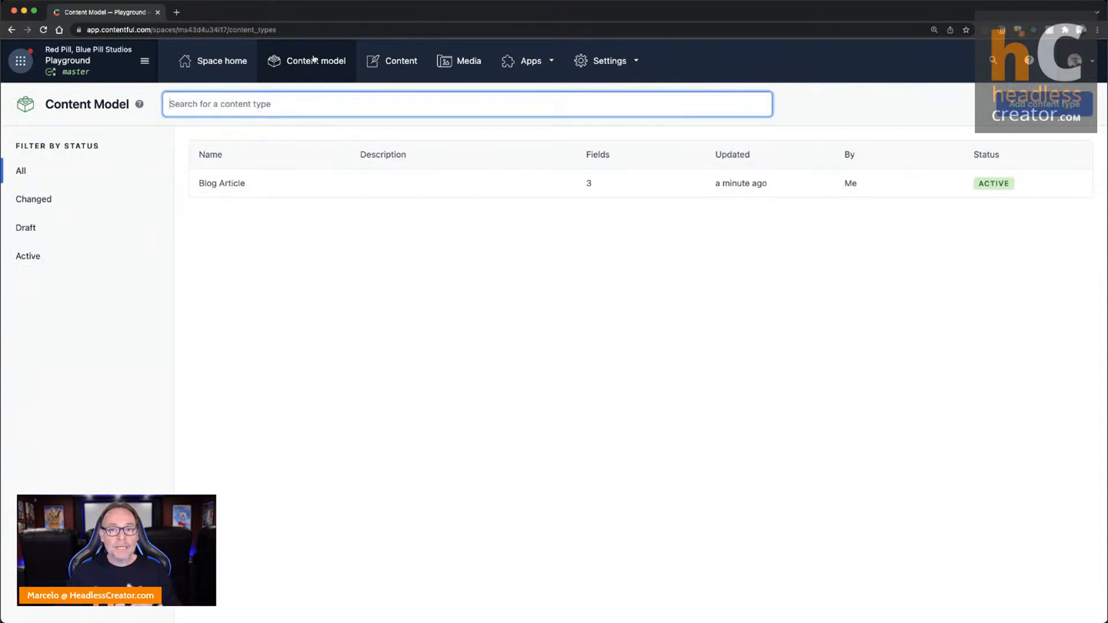
{"action": "left_click", "coordinate": [219, 184]}
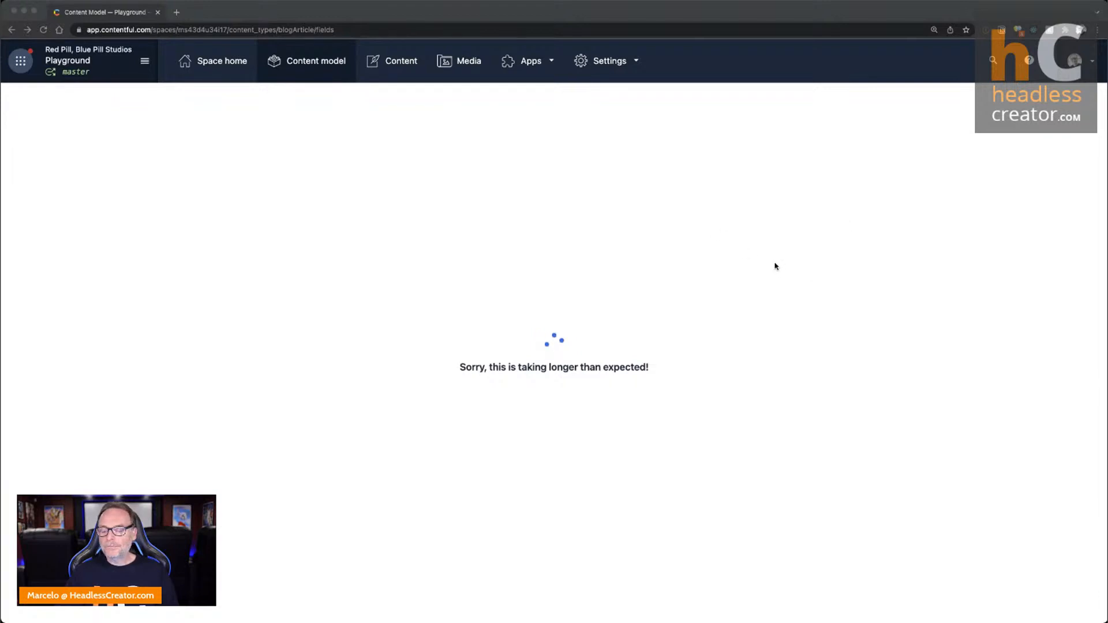
{"action": "left_click", "coordinate": [43, 30]}
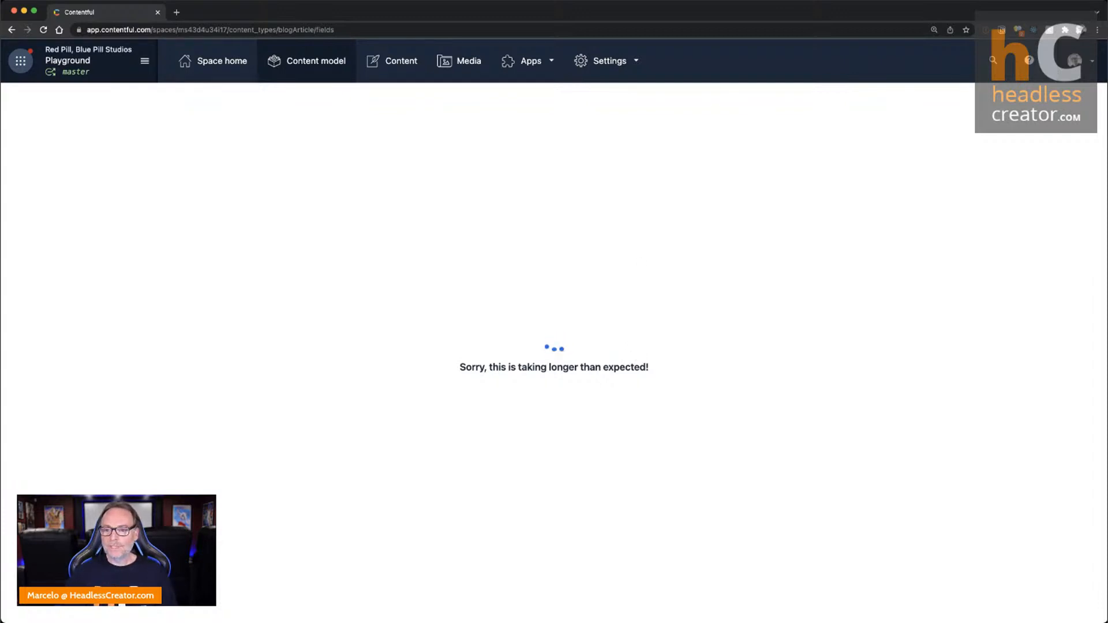
Log out of the Contentful account and log back in with Google
{"action": "left_click", "coordinate": [1074, 60]}
{"action": "left_click", "coordinate": [1058, 188]}
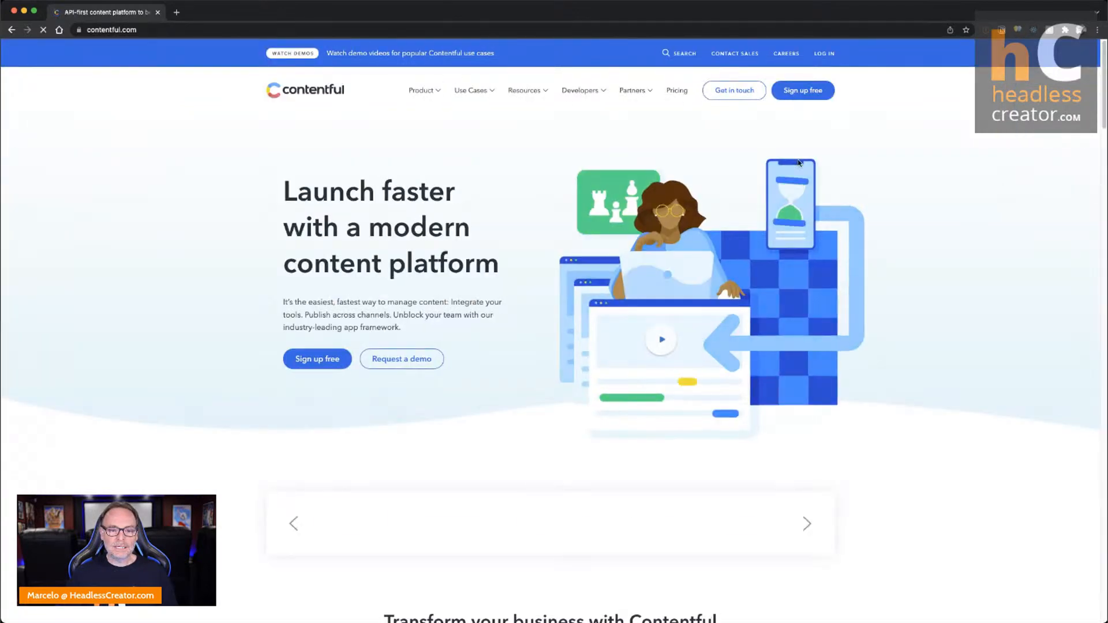
{"action": "left_click", "coordinate": [826, 55]}
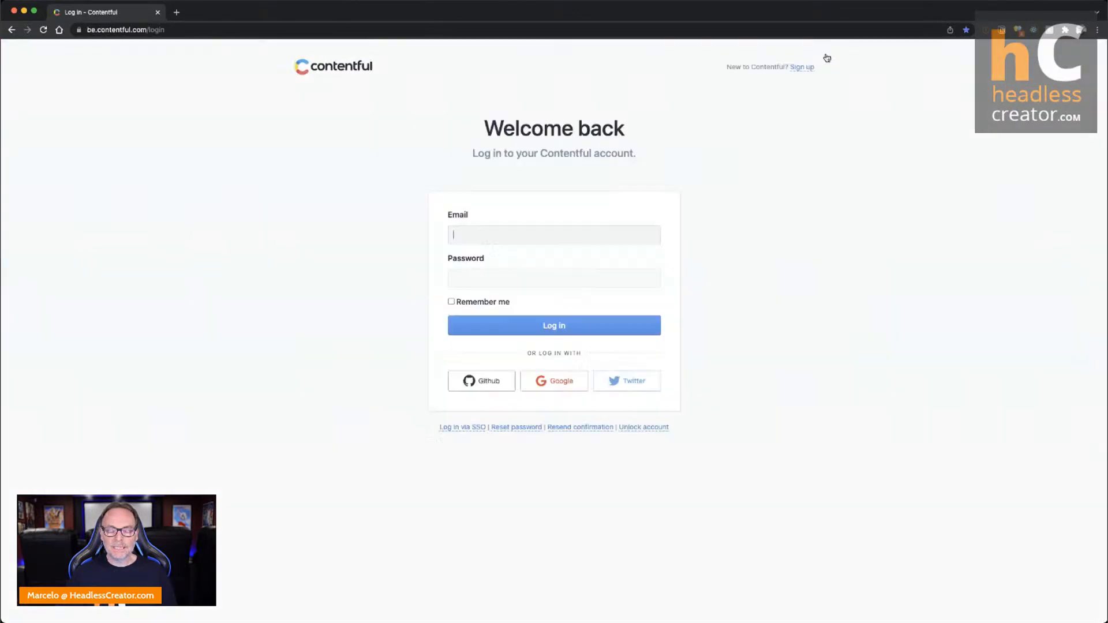
{"action": "left_click", "coordinate": [565, 385]}
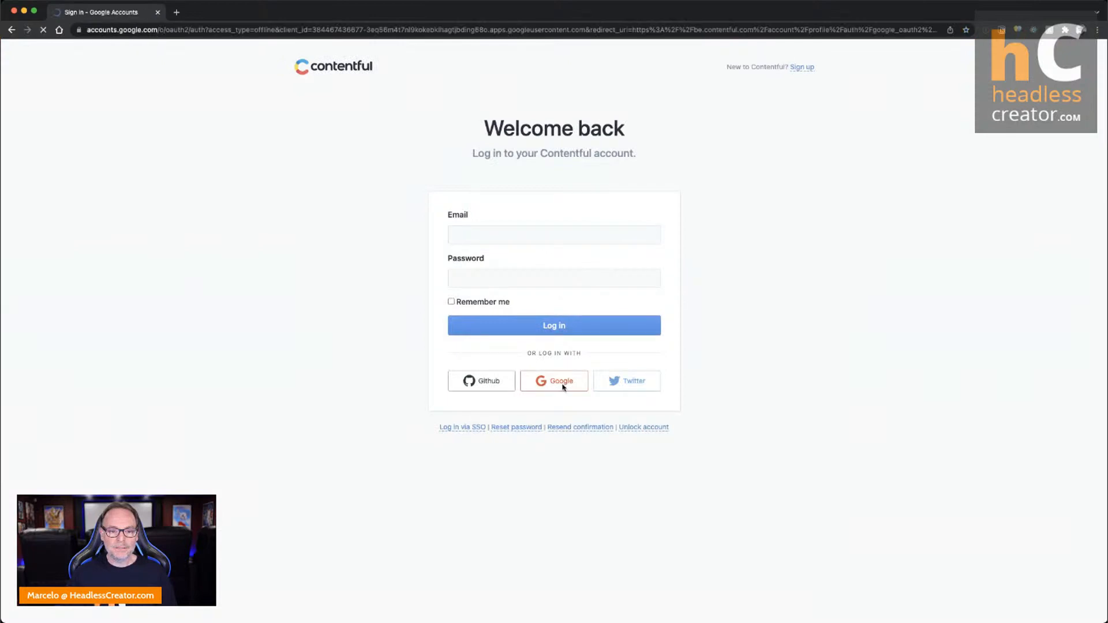
{"action": "left_click", "coordinate": [539, 314]}
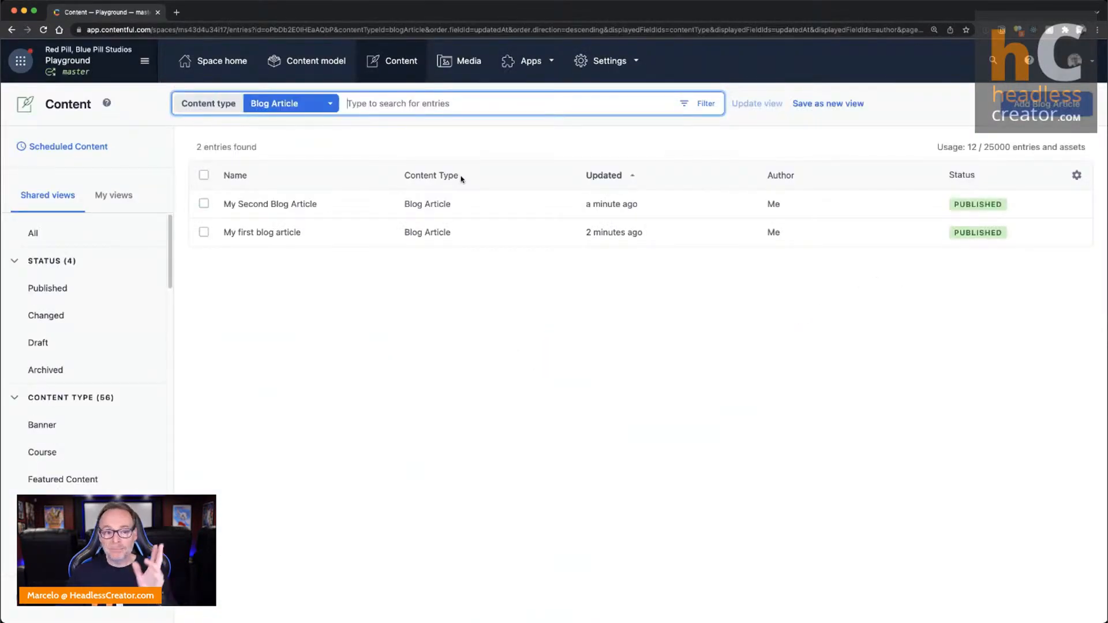
Open the Blog Article content type and review the field types available for a new field
{"action": "left_click", "coordinate": [285, 59]}
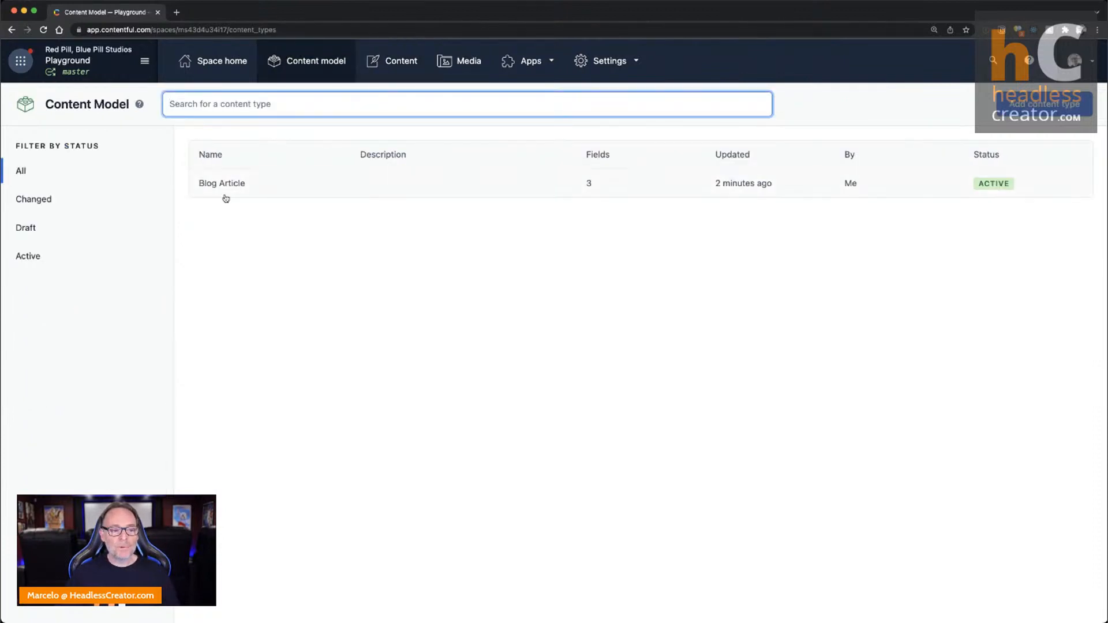
{"action": "left_click", "coordinate": [233, 184]}
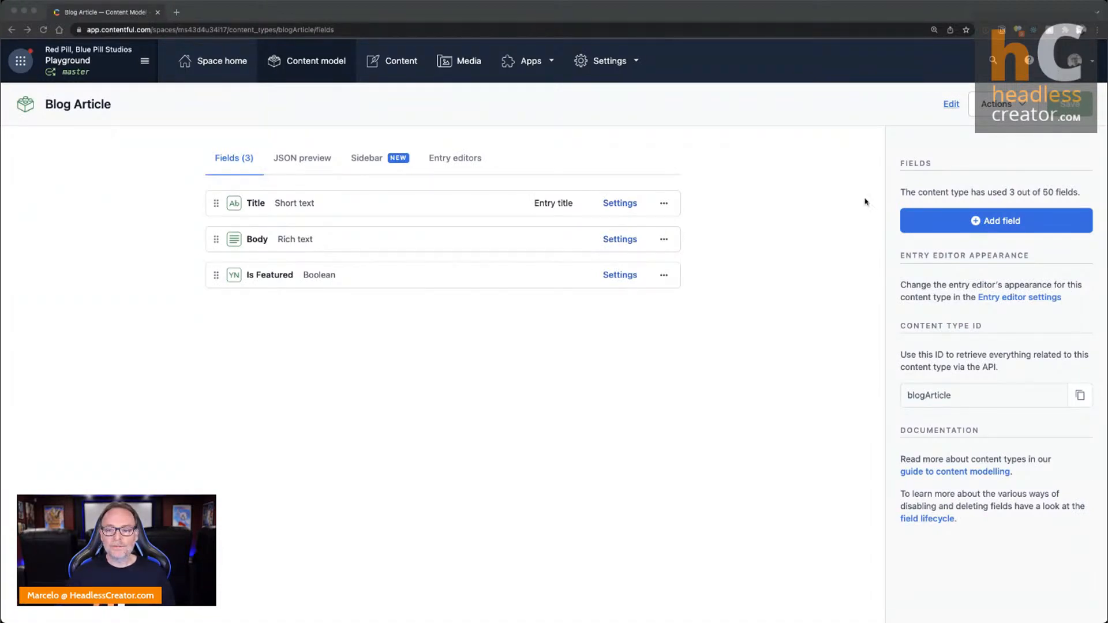
{"action": "left_click", "coordinate": [1034, 221]}
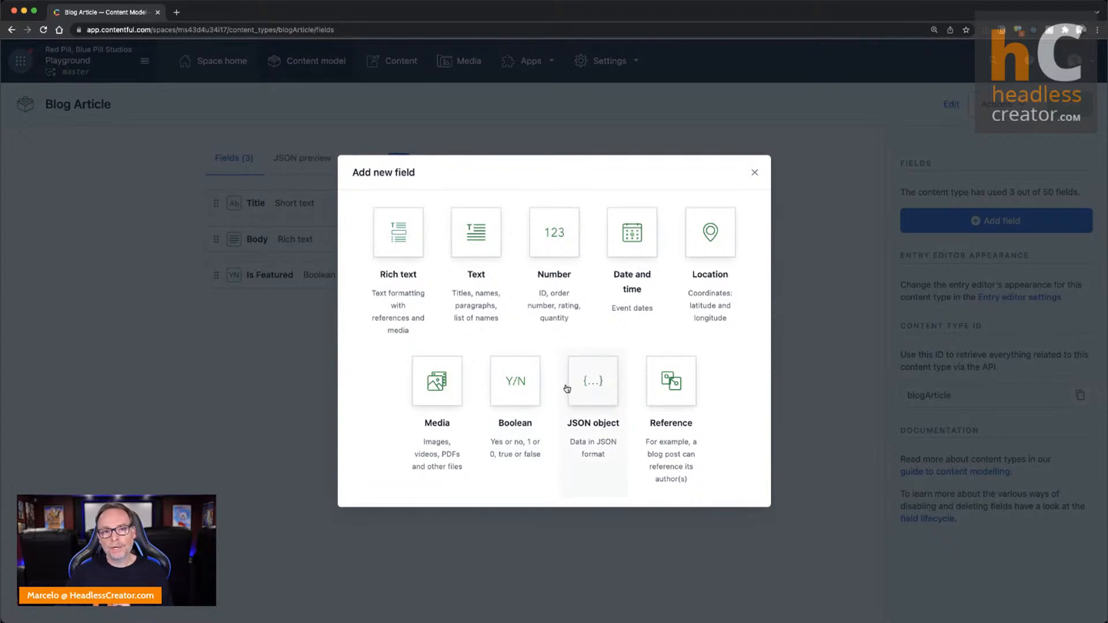
{"action": "left_click", "coordinate": [755, 174]}
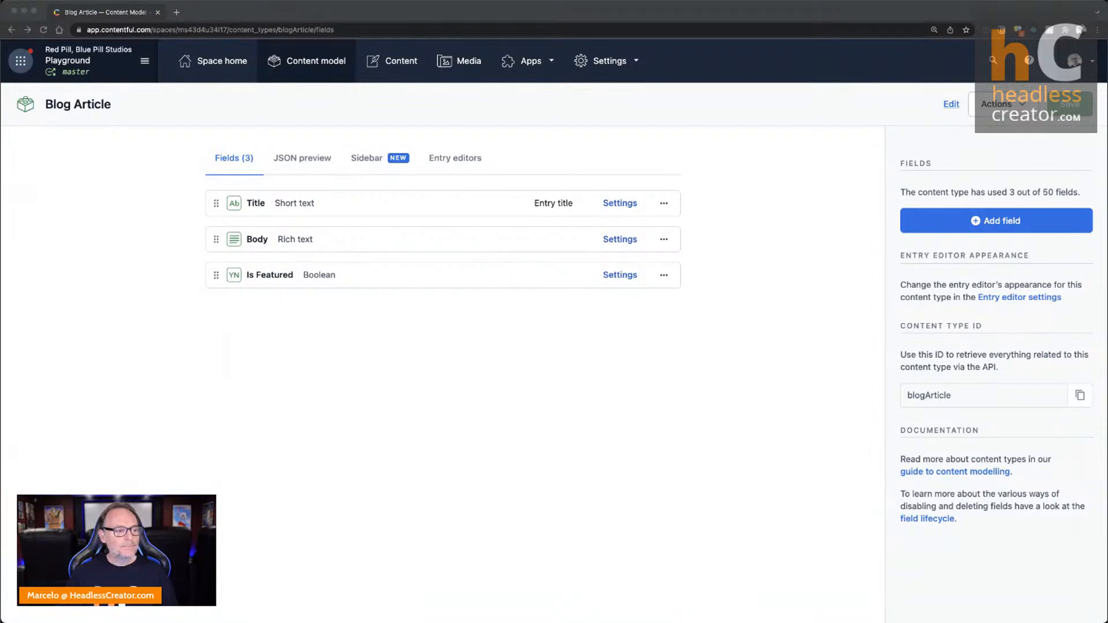
{"action": "left_click", "coordinate": [542, 388]}
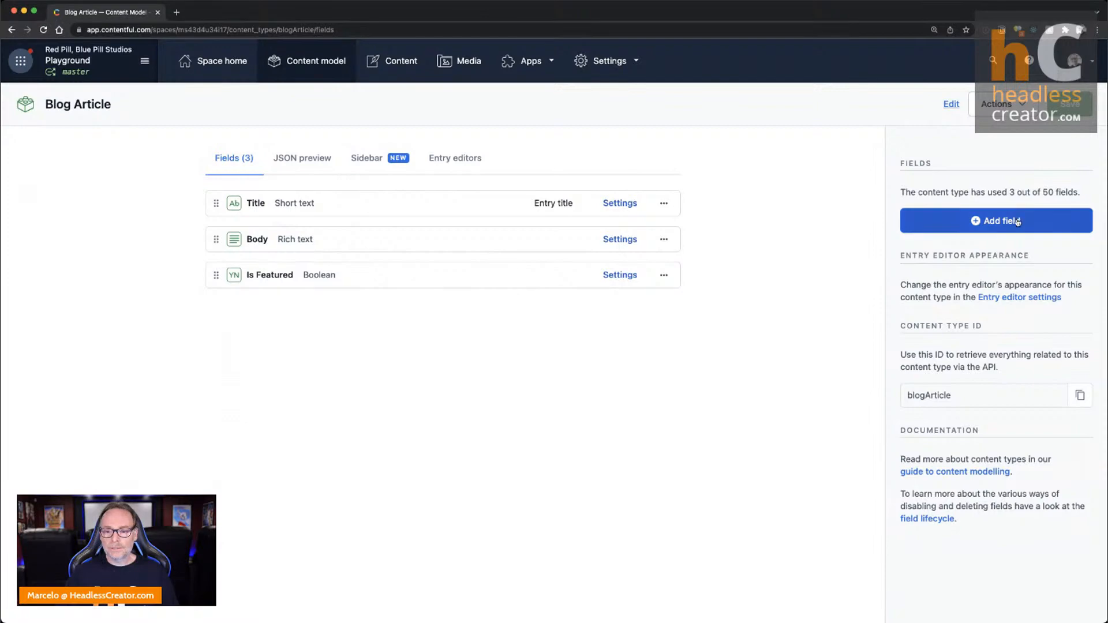
Add a short text field named "SalesForce ID" to the Blog Article content type and open its configuration
{"action": "left_click", "coordinate": [906, 218]}
{"action": "left_click", "coordinate": [477, 243]}
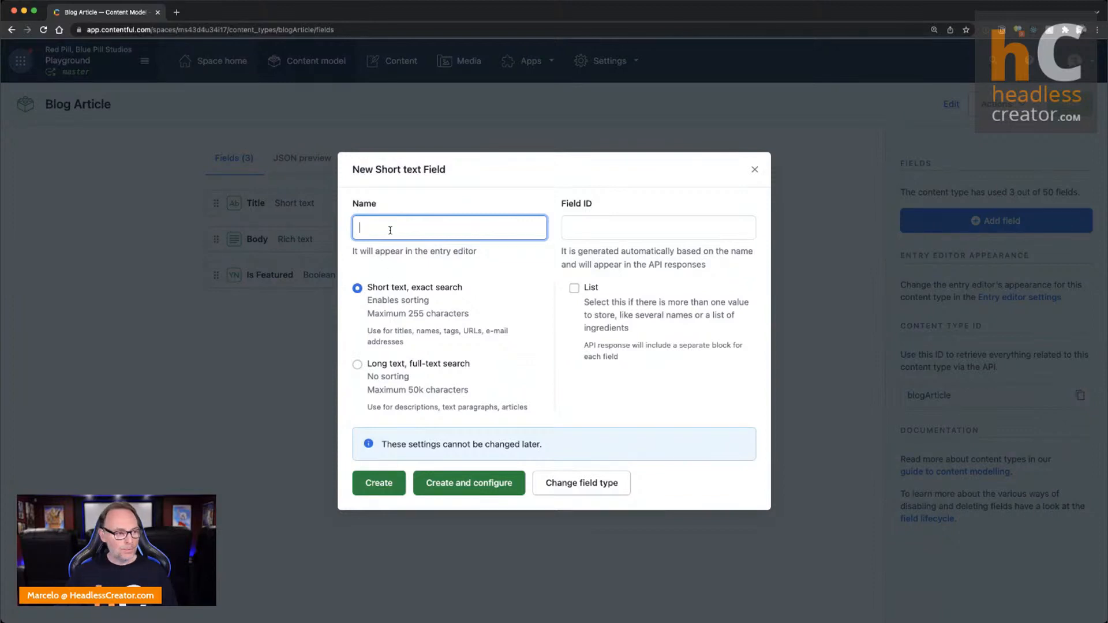
{"action": "type", "text": "SalesForce3"}
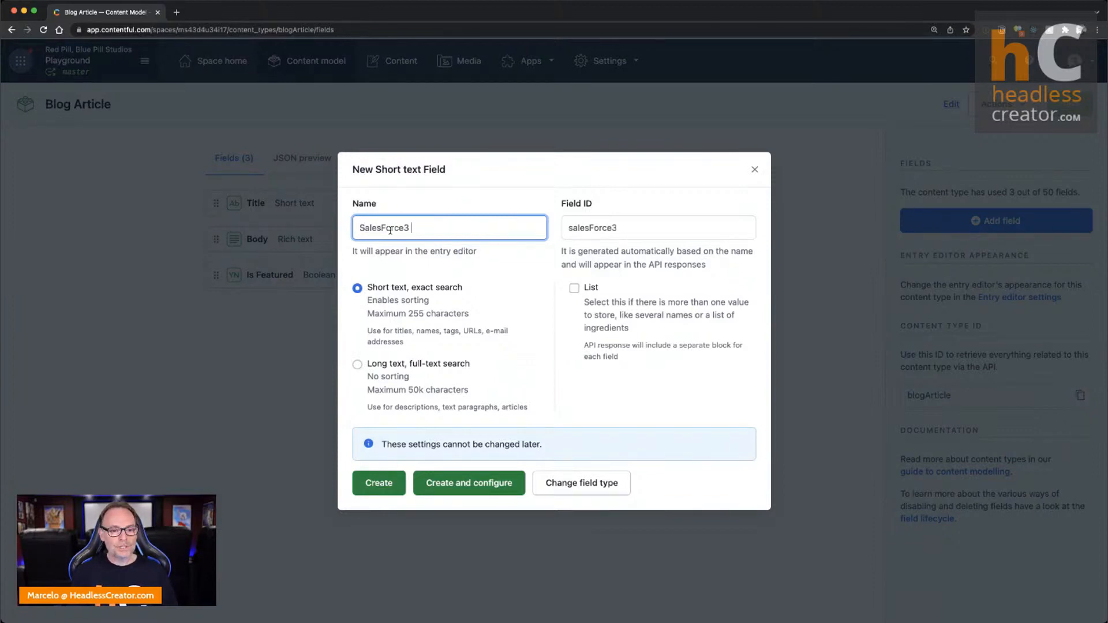
{"action": "key", "text": "BackSpace"}
{"action": "type", "text": "ID"}
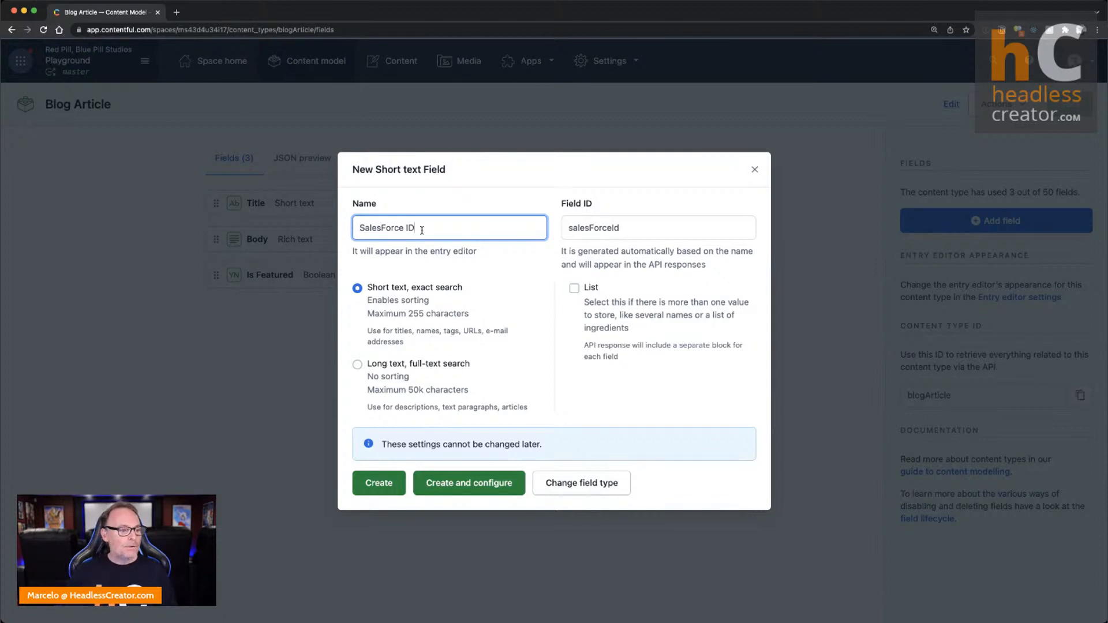
{"action": "left_click", "coordinate": [456, 482]}
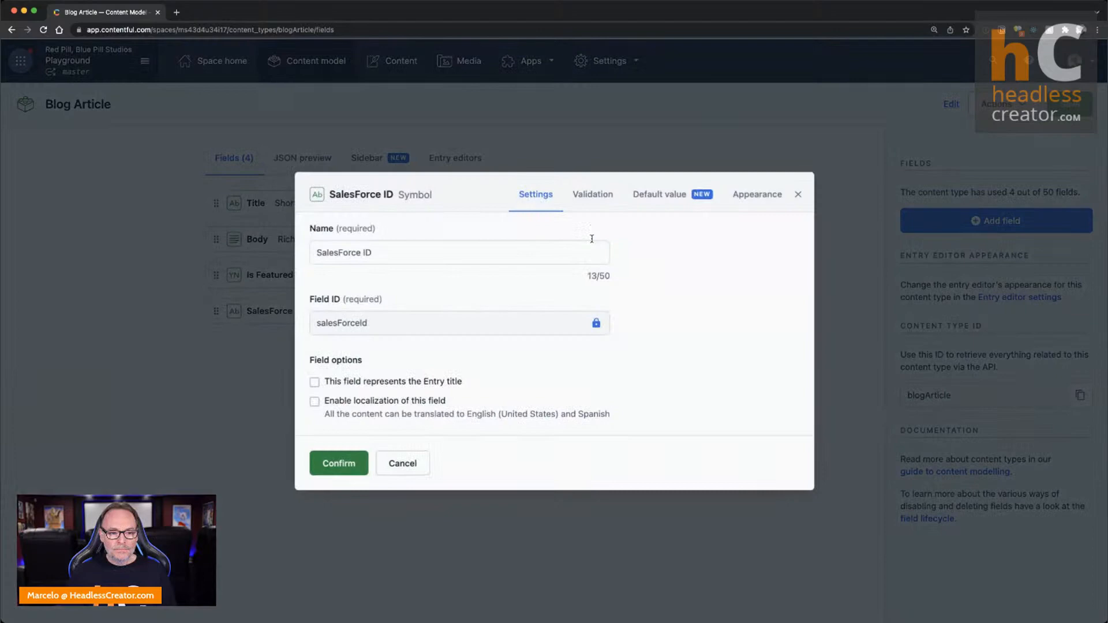
Make the SalesForce ID field required with the default value "XYZ_" and save the Blog Article content type
{"action": "left_click", "coordinate": [595, 194]}
{"action": "left_click", "coordinate": [314, 230]}
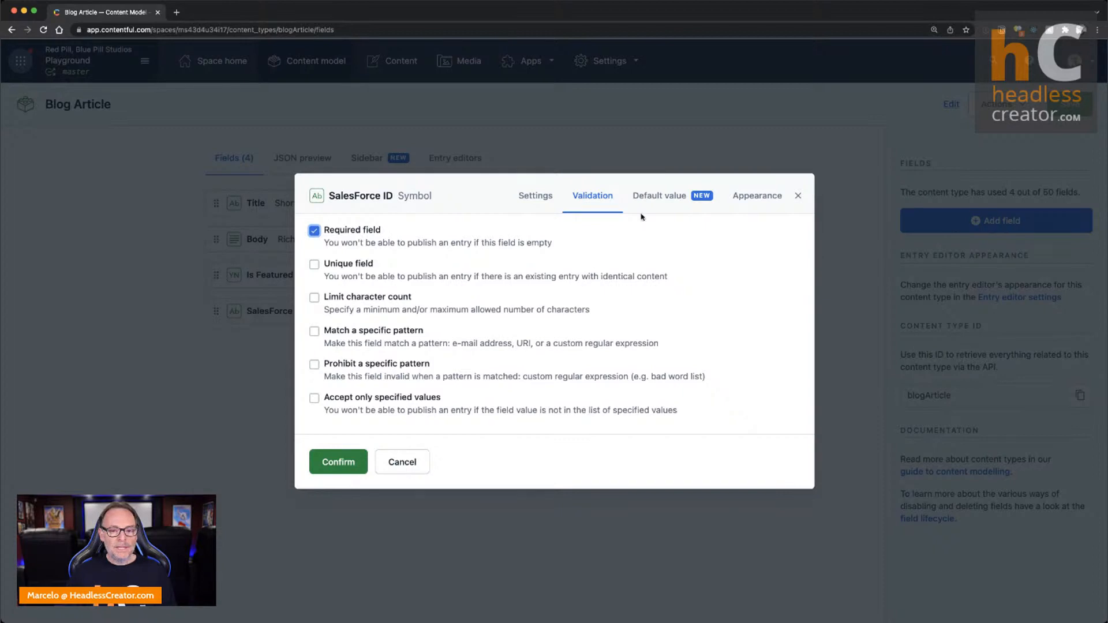
{"action": "left_click", "coordinate": [660, 197]}
{"action": "left_click", "coordinate": [378, 346]}
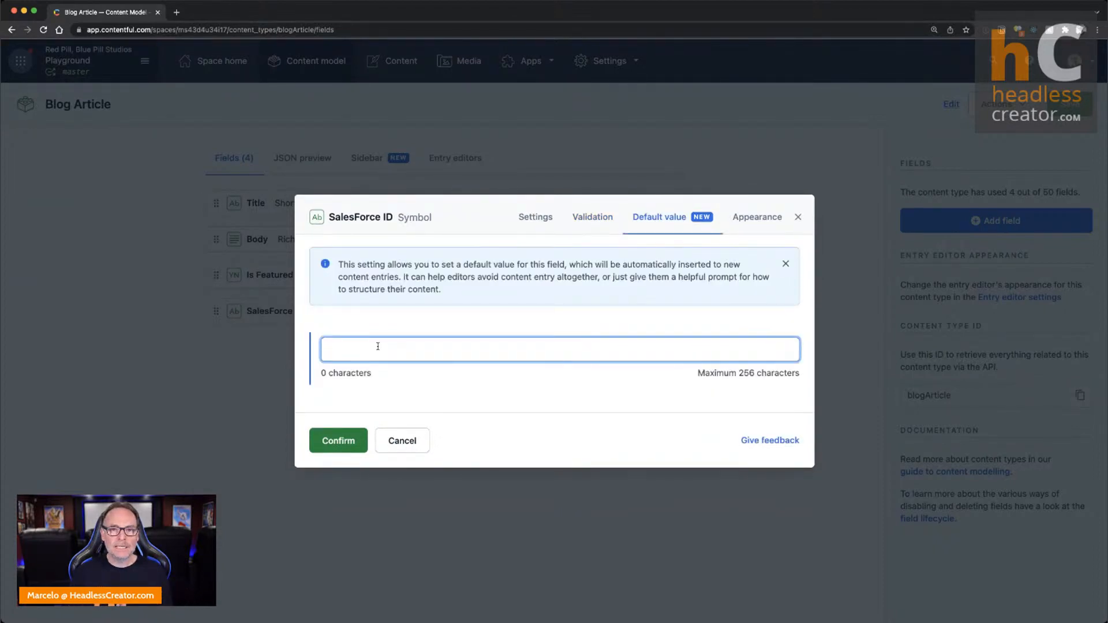
{"action": "type", "text": "XYZ_"}
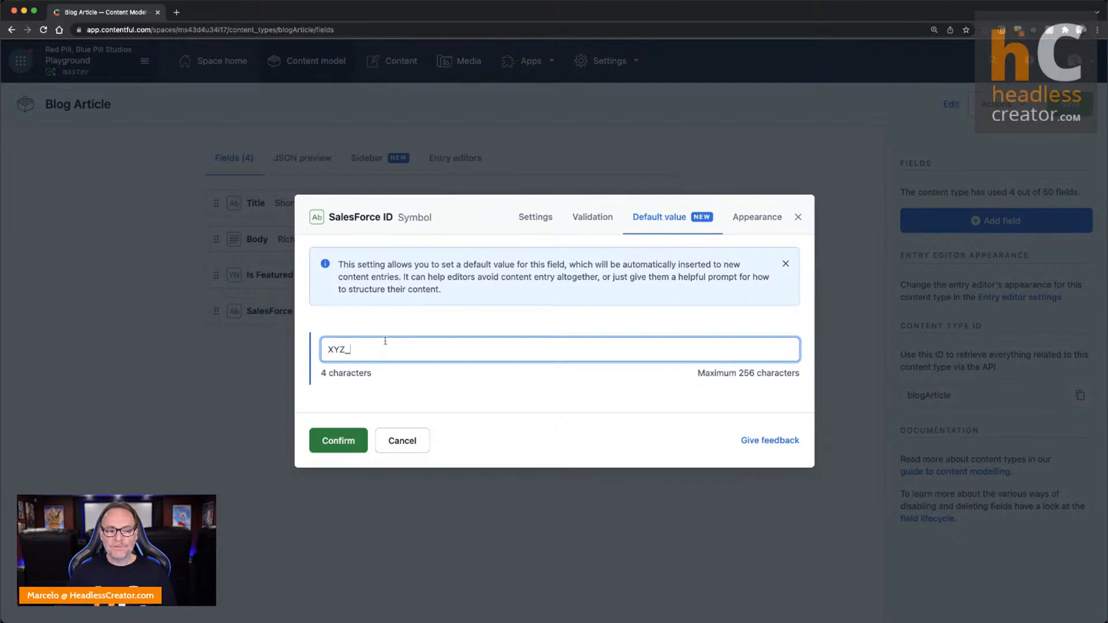
{"action": "left_click", "coordinate": [340, 437]}
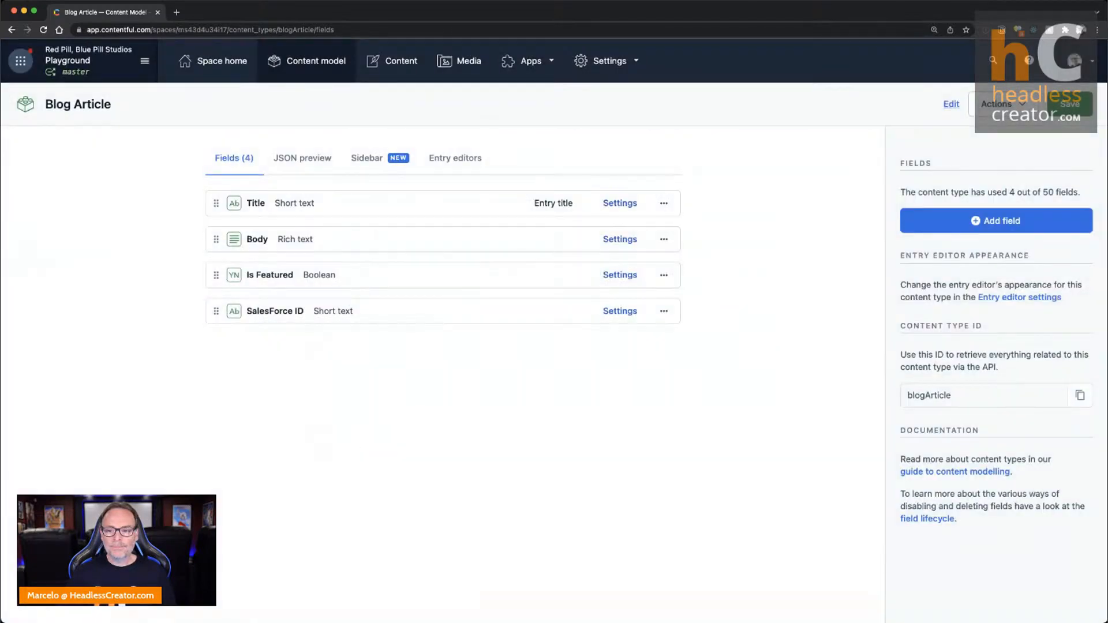
{"action": "left_click", "coordinate": [1083, 111]}
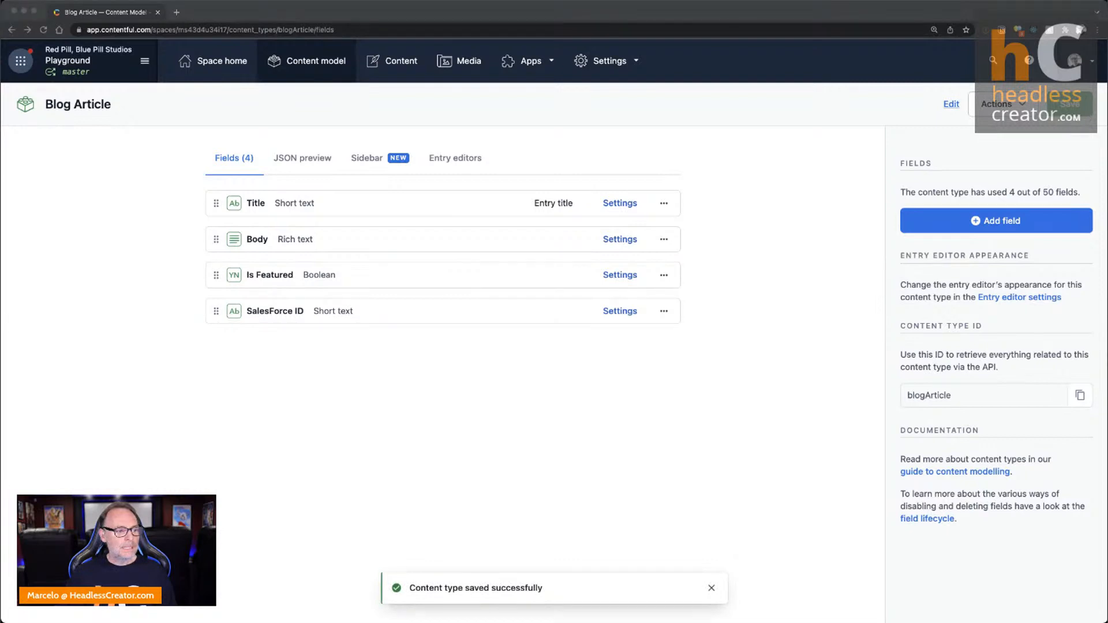
{"action": "left_click", "coordinate": [482, 424]}
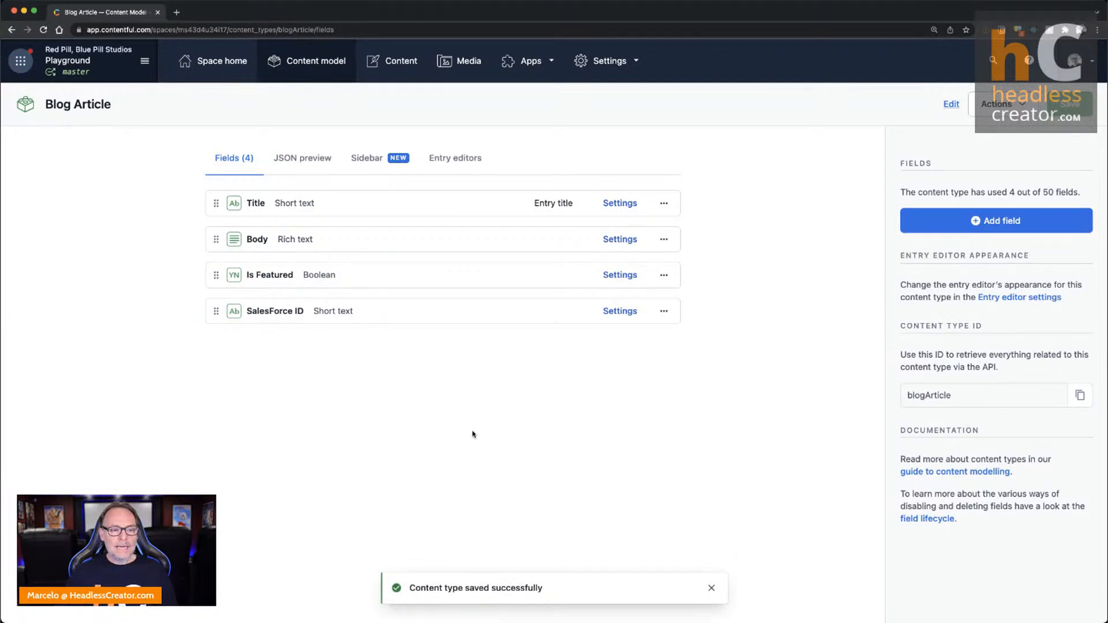
Check the SalesForce ID field in the existing entry "My Second Blog Article" and return to the entries list
{"action": "left_click", "coordinate": [411, 68]}
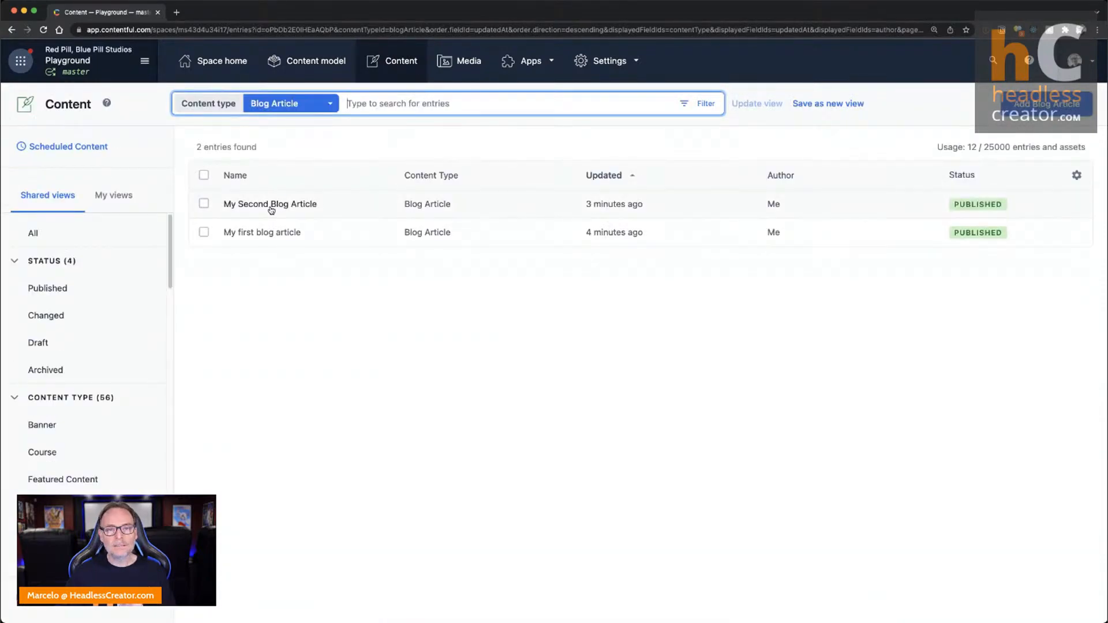
{"action": "left_click", "coordinate": [271, 208]}
{"action": "scroll", "coordinate": [673, 339], "scroll_direction": "down", "scroll_amount": 5}
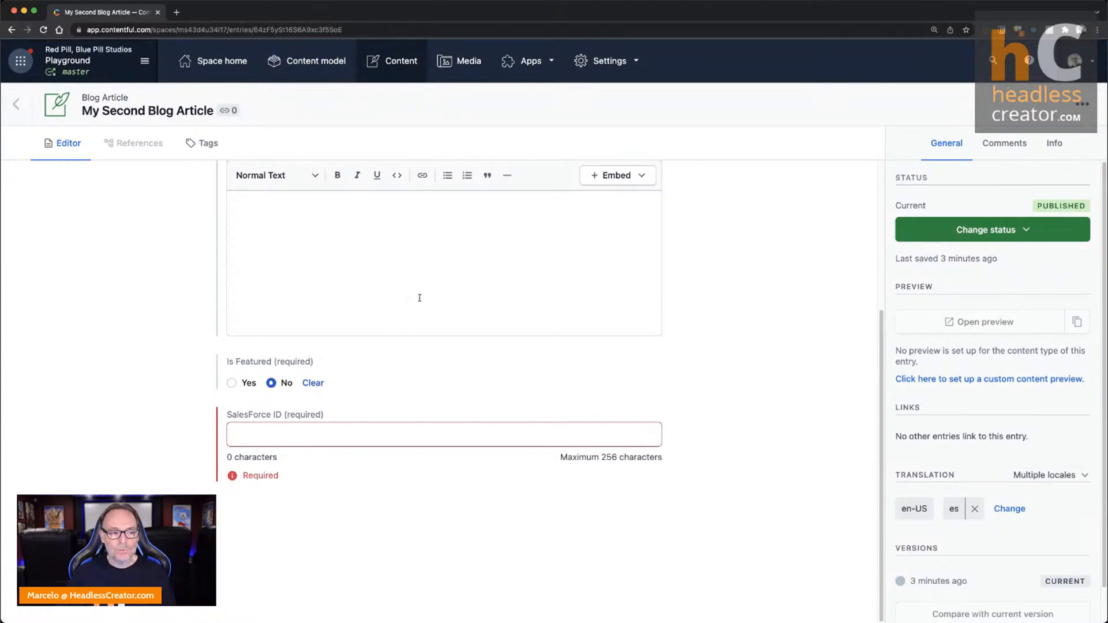
{"action": "left_click", "coordinate": [17, 103]}
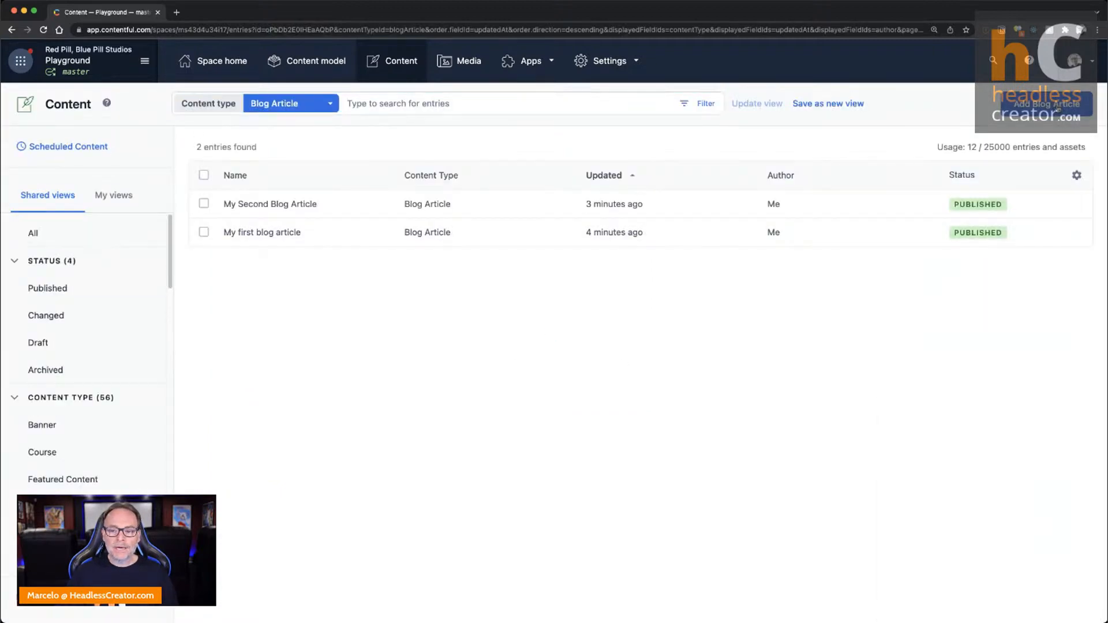
Create a new Blog Article entry and replace its default SalesForce ID with "12345"
{"action": "left_click", "coordinate": [1058, 109]}
{"action": "scroll", "coordinate": [780, 335], "scroll_direction": "down", "scroll_amount": 3}
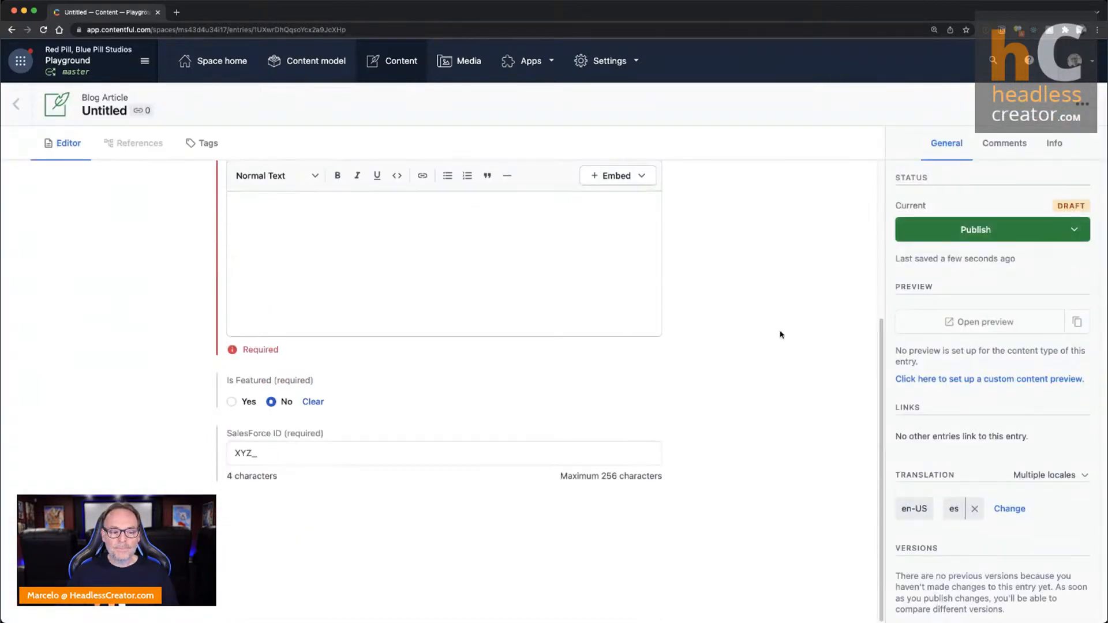
{"action": "double_click", "coordinate": [281, 451]}
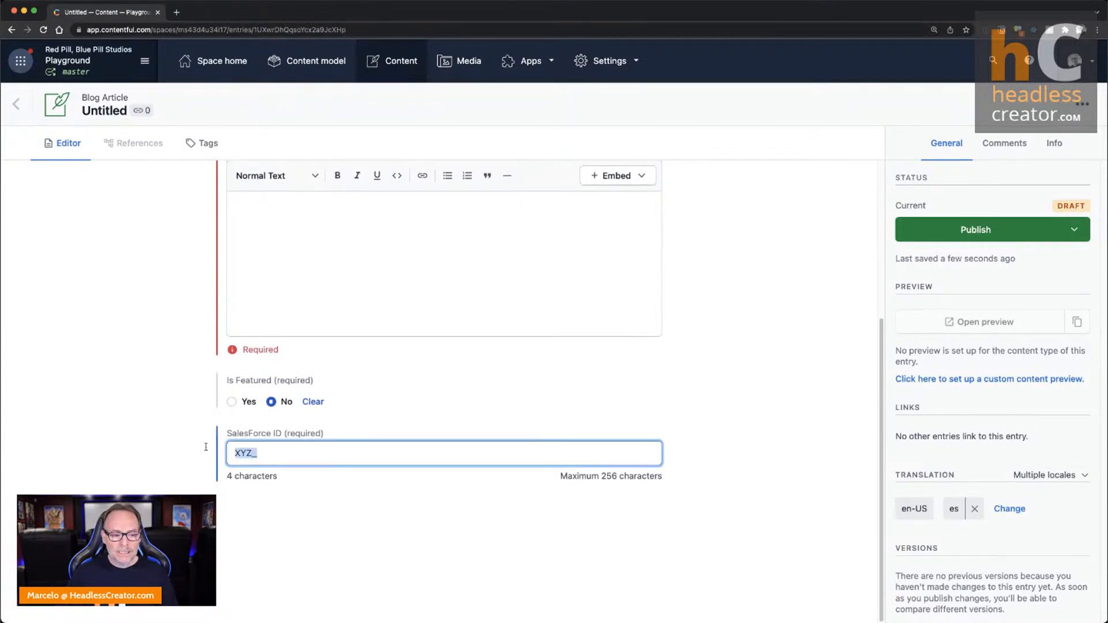
{"action": "key", "text": "BackSpace"}
{"action": "left_click", "coordinate": [320, 510]}
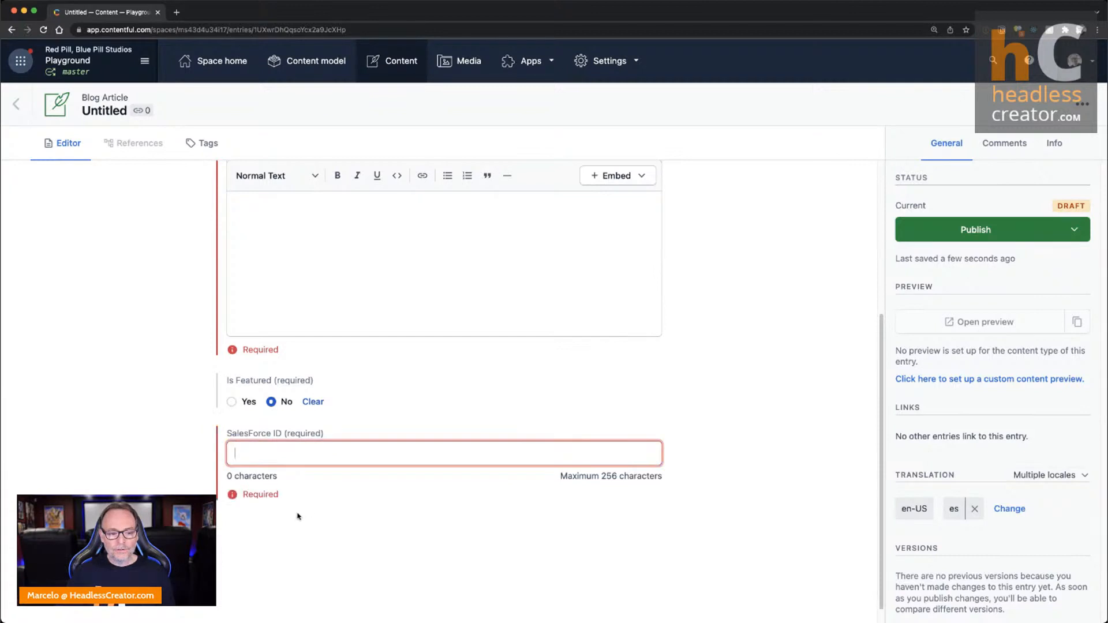
{"action": "left_click", "coordinate": [251, 454]}
{"action": "type", "text": "12345"}
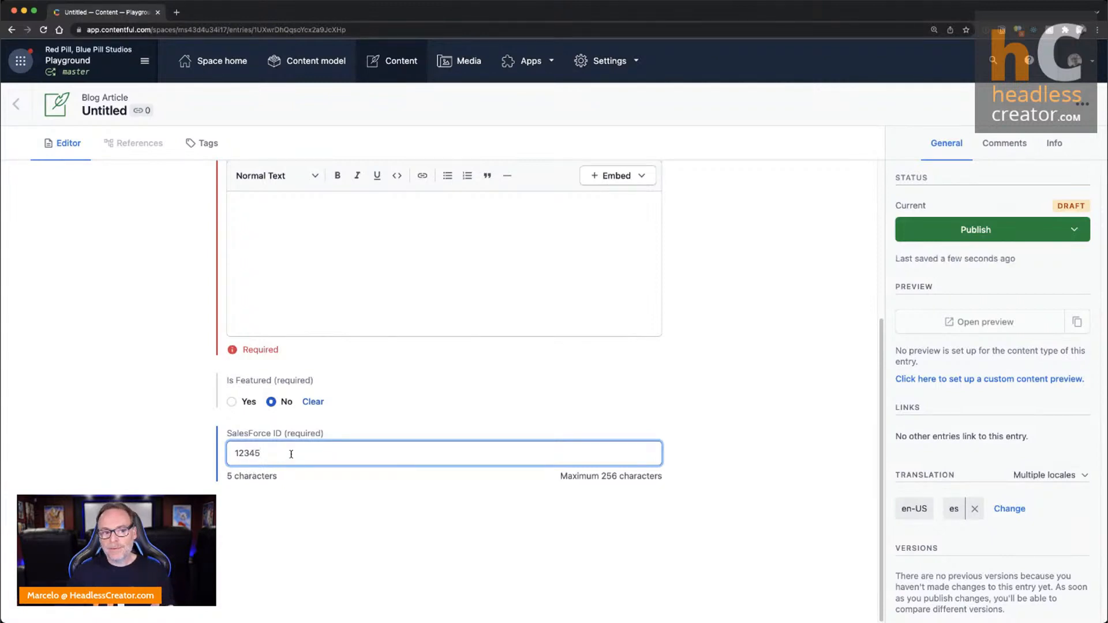
Require the Blog Article's SalesForce ID field to match the custom pattern "XYZ_*" and save the content type
{"action": "left_click", "coordinate": [326, 64]}
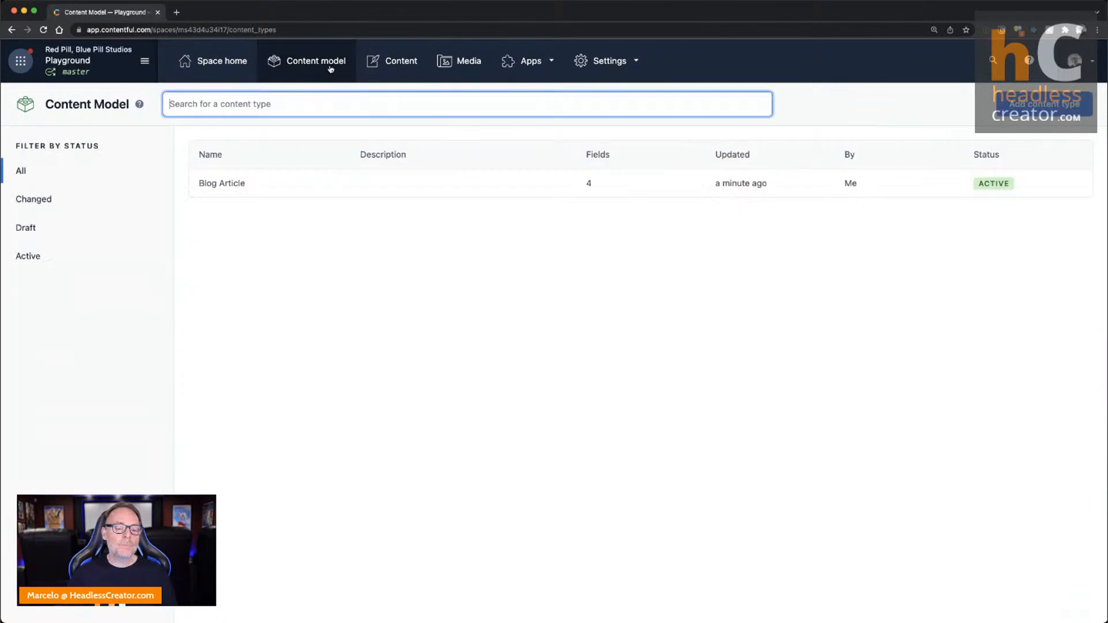
{"action": "left_click", "coordinate": [235, 182]}
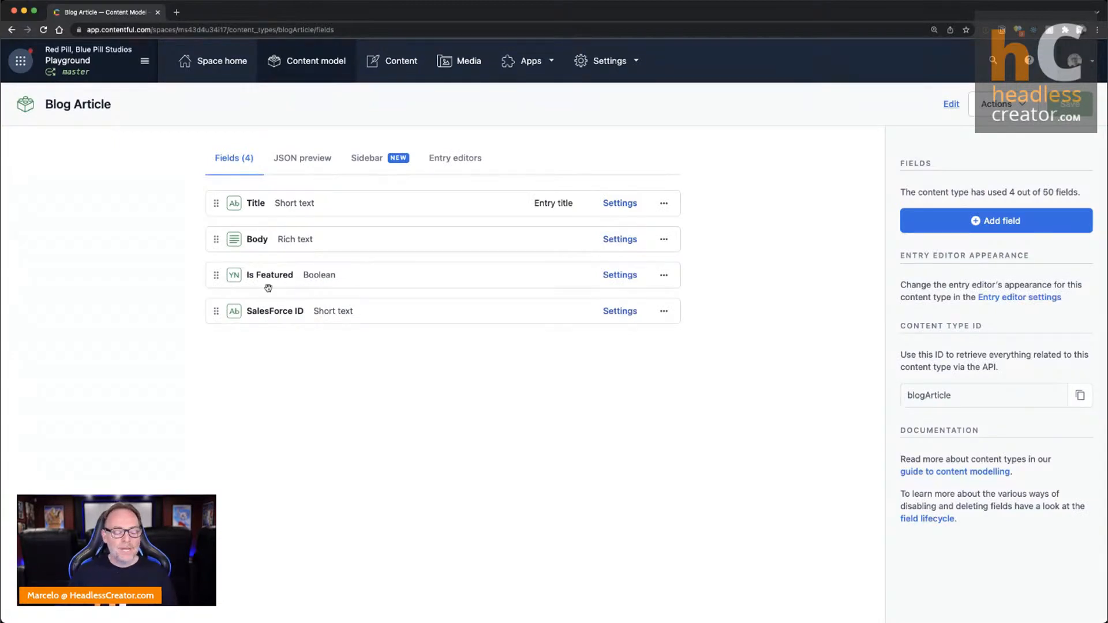
{"action": "left_click", "coordinate": [620, 313]}
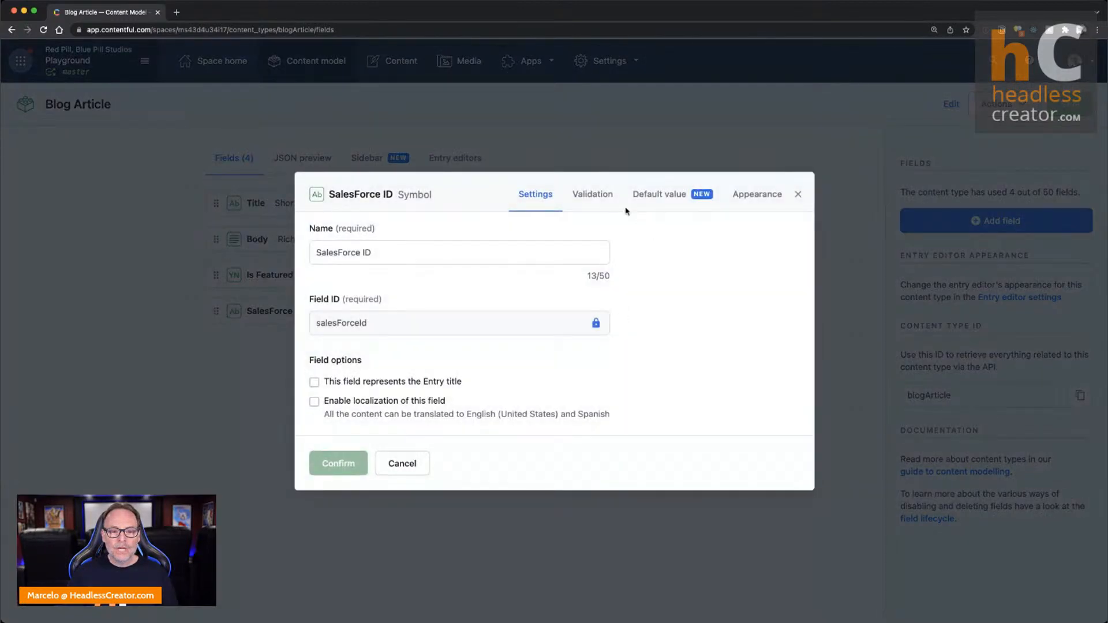
{"action": "left_click", "coordinate": [600, 196]}
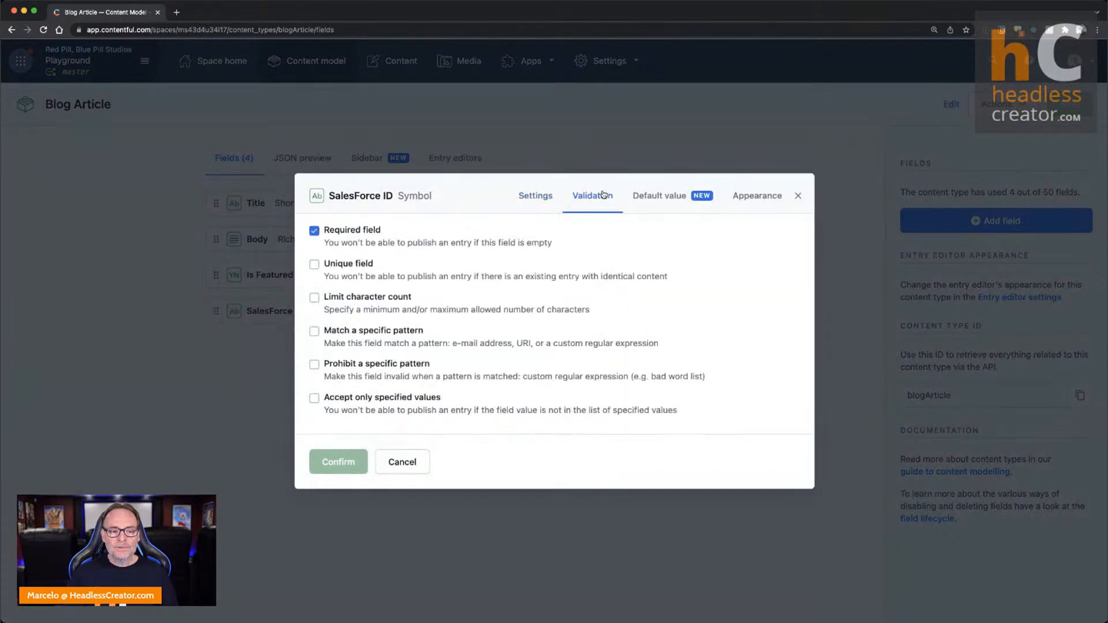
{"action": "left_click", "coordinate": [314, 331]}
{"action": "left_click", "coordinate": [548, 306]}
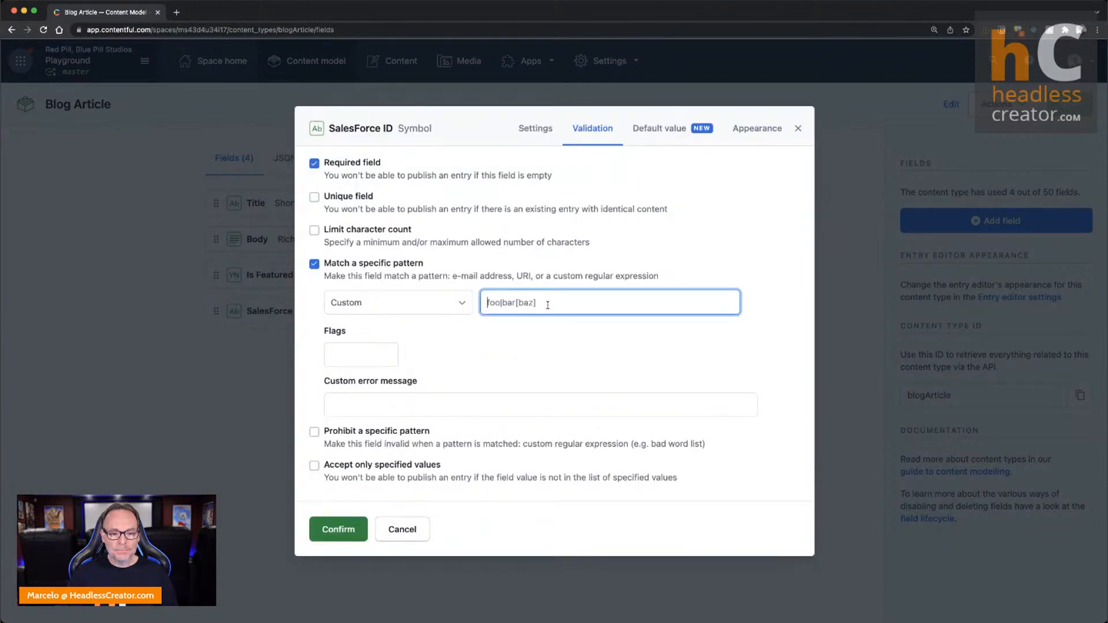
{"action": "type", "text": "X"}
{"action": "key", "text": "BackSpace"}
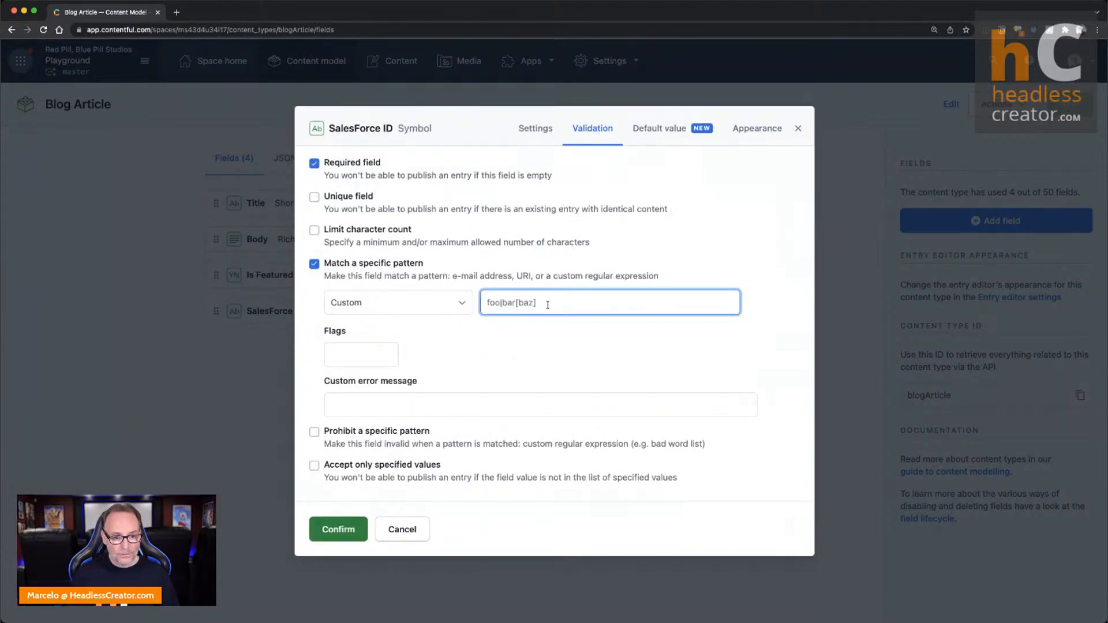
{"action": "type", "text": "XYZ_*"}
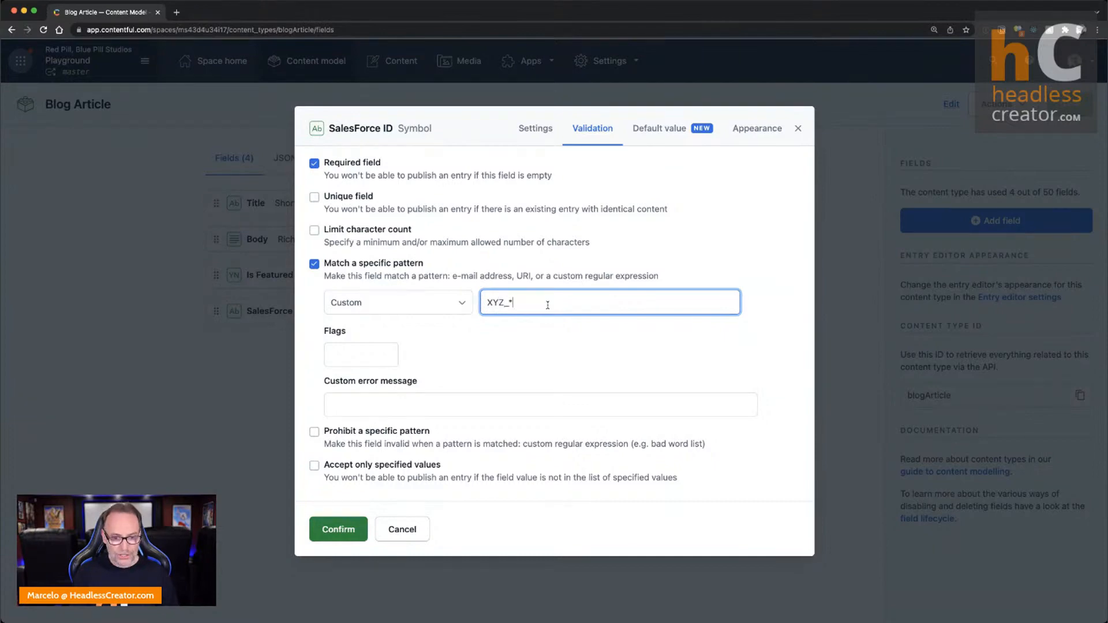
{"action": "left_click", "coordinate": [354, 528]}
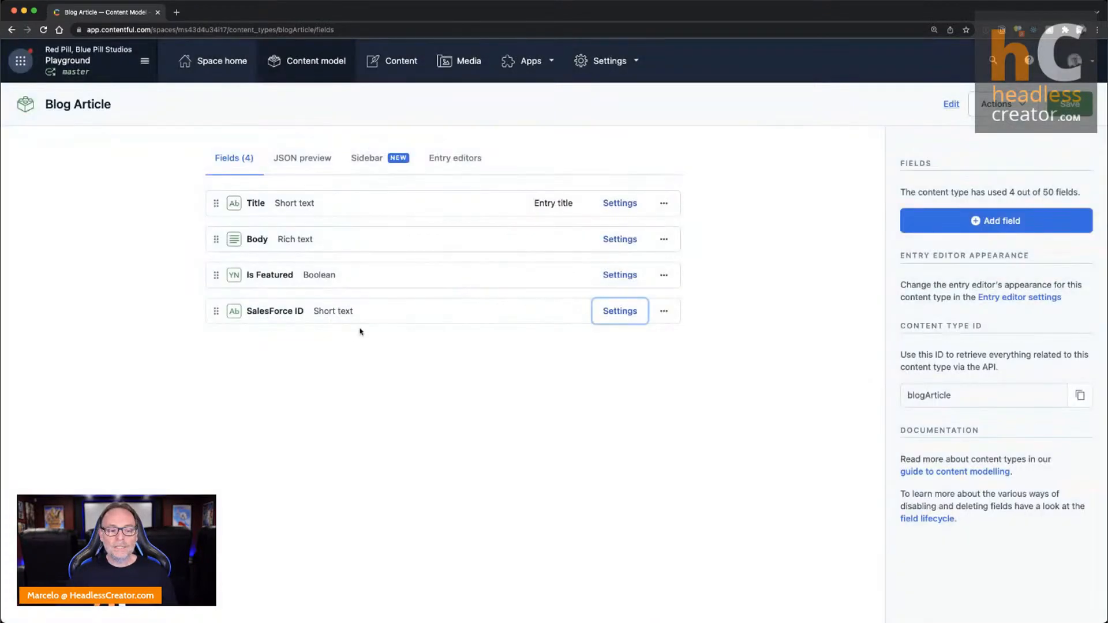
{"action": "left_click", "coordinate": [1070, 105]}
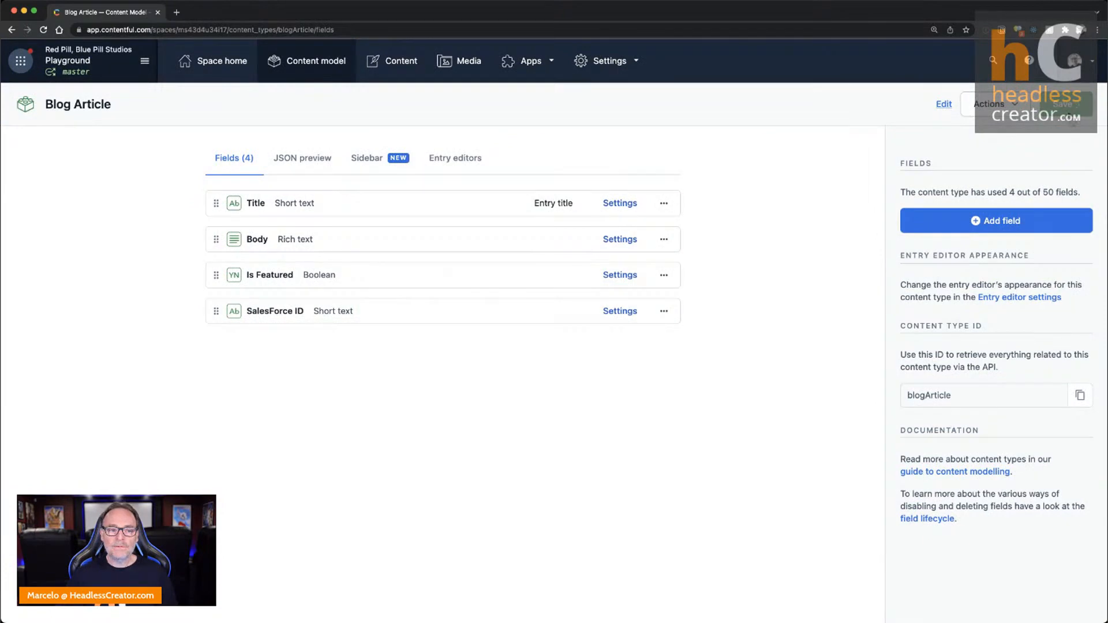
Open the list of Blog Article entries
{"action": "left_click", "coordinate": [401, 62]}
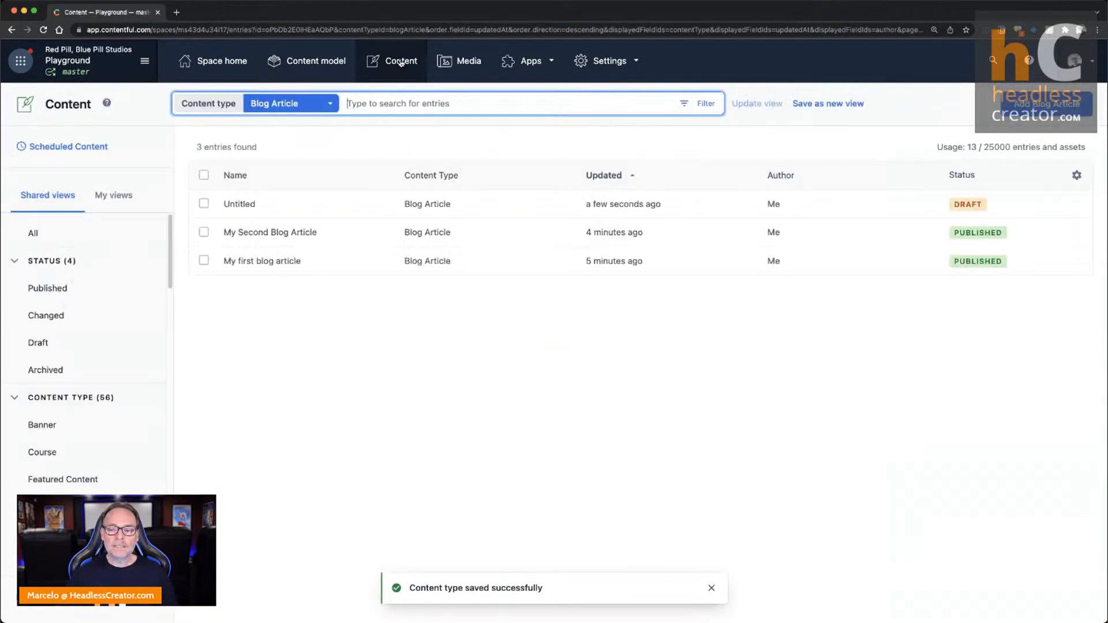